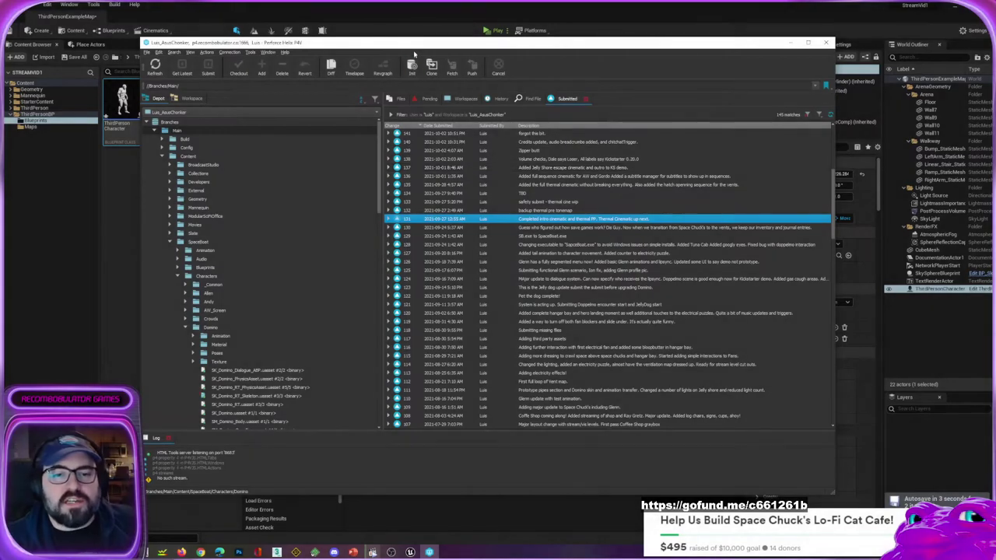
Step: Review the submitted changelists in the depot history and select the Xbox UE changelist and version tags entry
left_click_drag(415, 53, 382, 72)
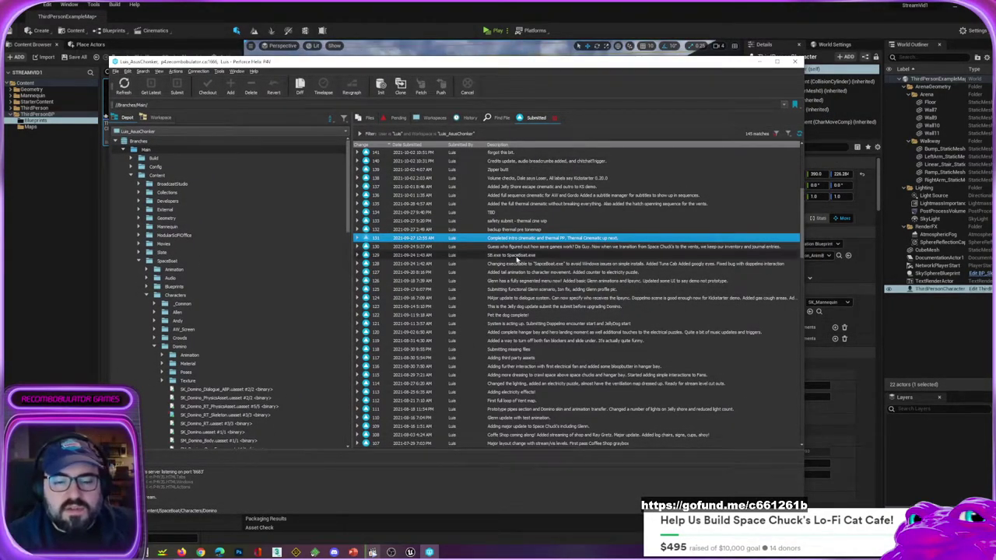
scroll(520, 261, "up", 5)
scroll(519, 262, "up", 2)
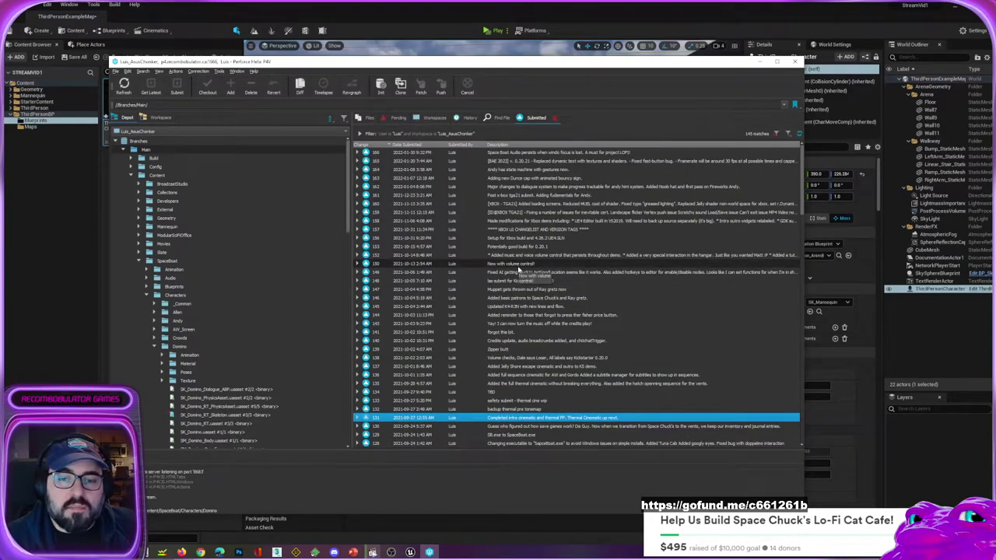
left_click(532, 230)
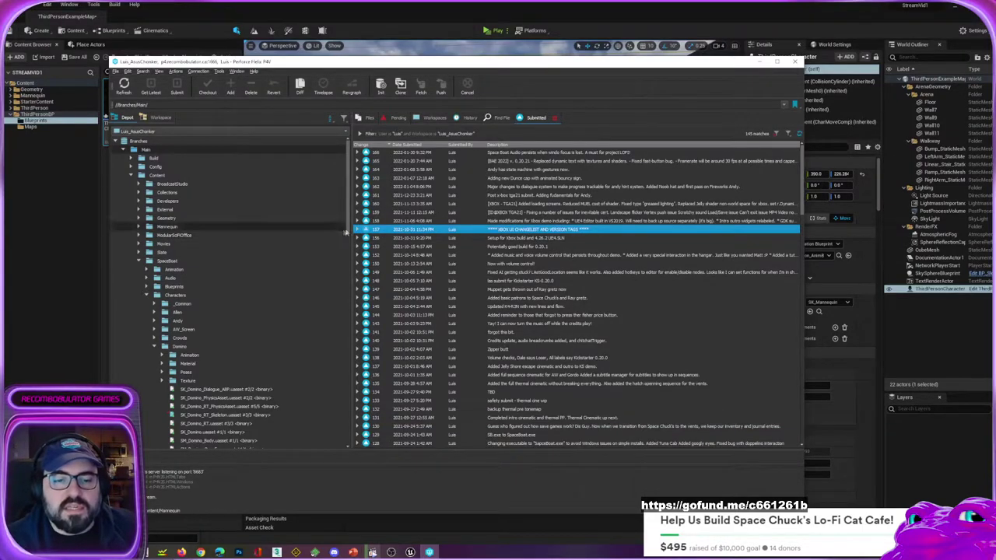
left_click(360, 231)
left_click(359, 231)
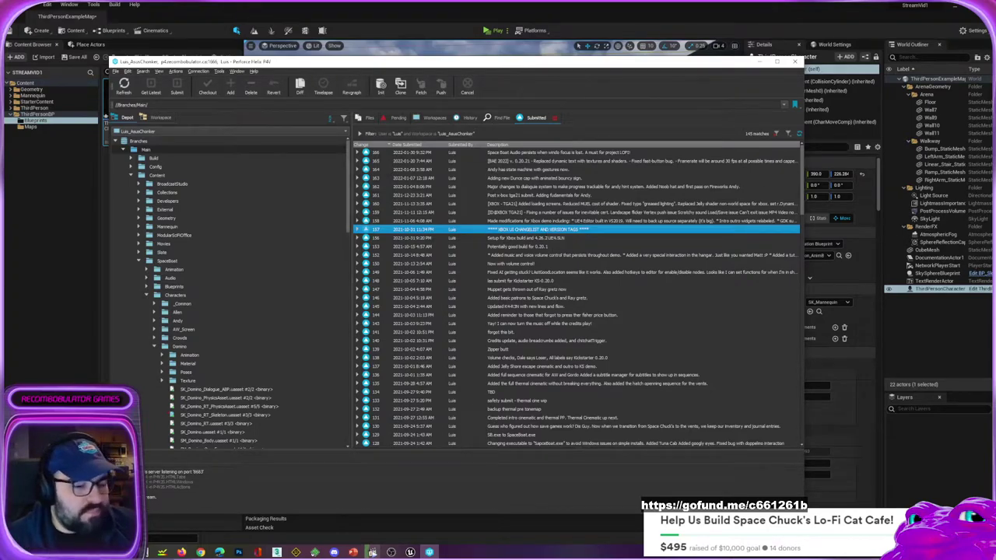
Step: Return to the StreamVid1 project in Unreal Editor and view the available asset actions for the ThirdPersonCharacter blueprint
left_click(334, 553)
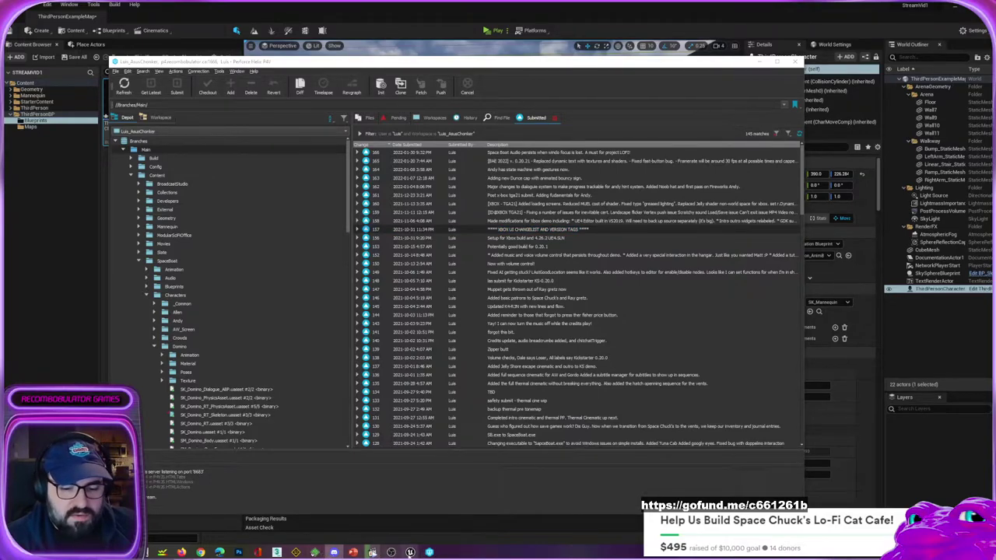
mouse_move(409, 553)
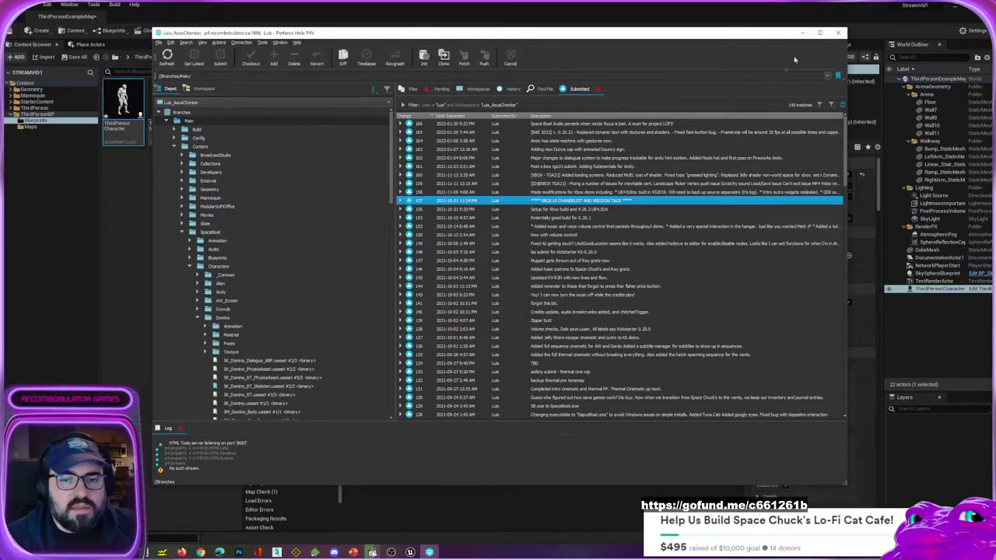
left_click(803, 34)
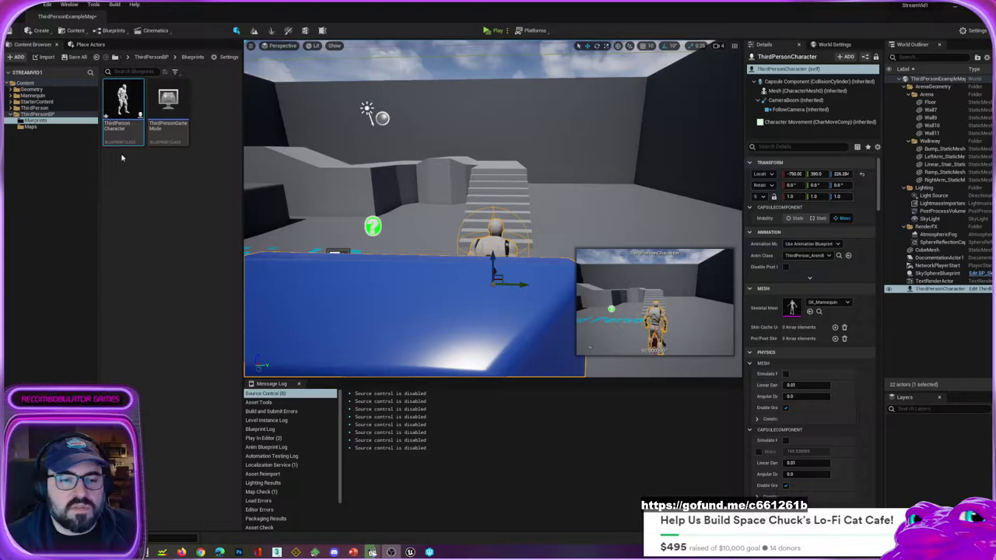
right_click(125, 96)
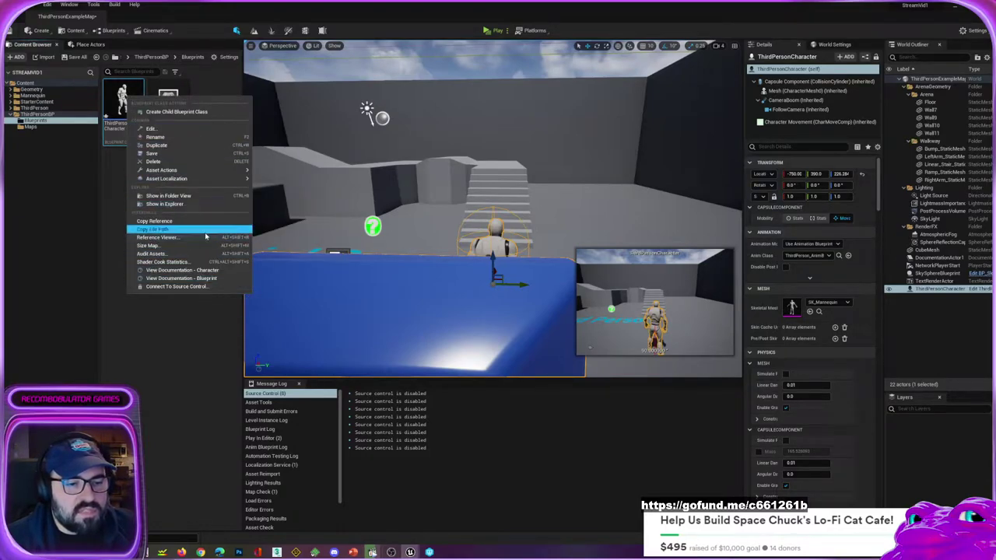
left_click(148, 335)
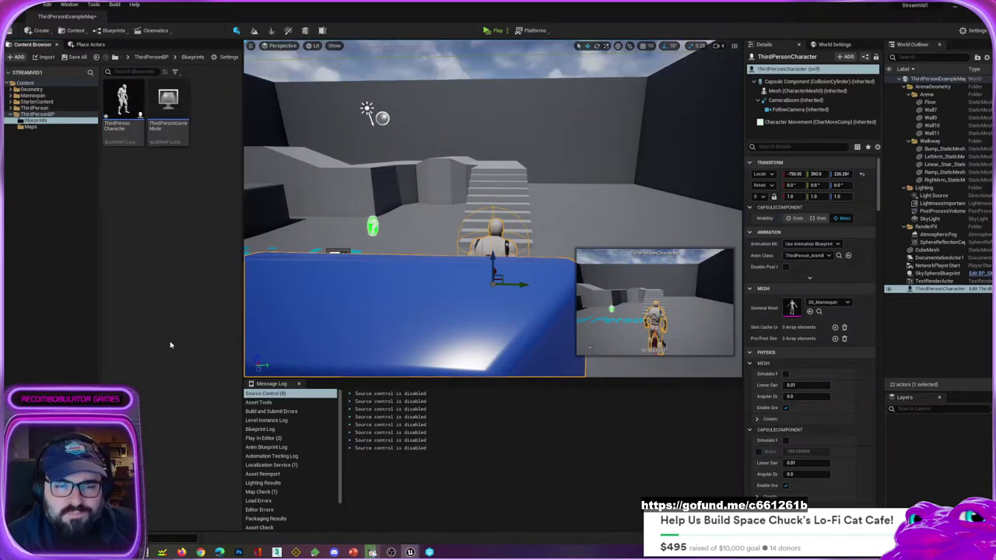
Step: Leave the StreamVid1 editor, open the SpaceBoat project from the desktop and view its source control options
left_click(955, 9)
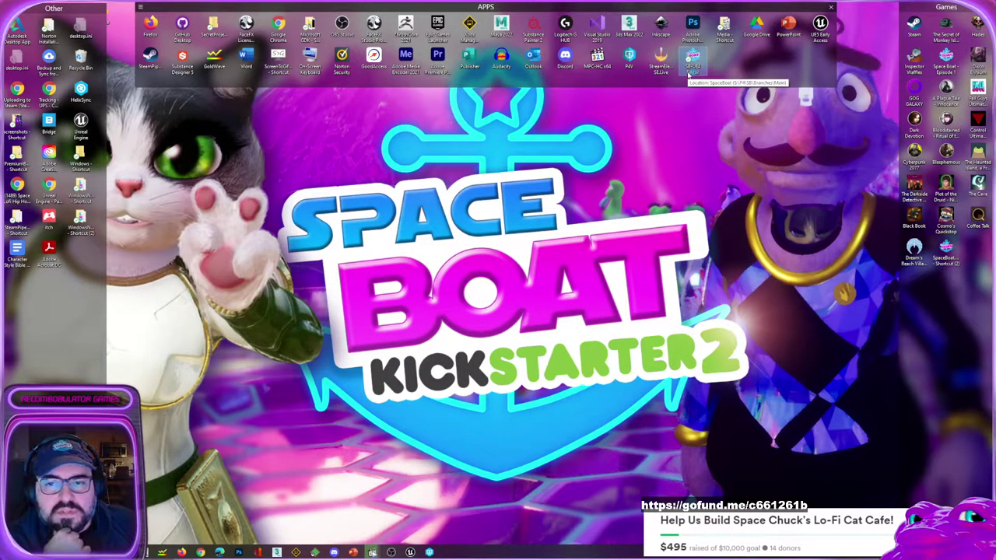
double_click(689, 74)
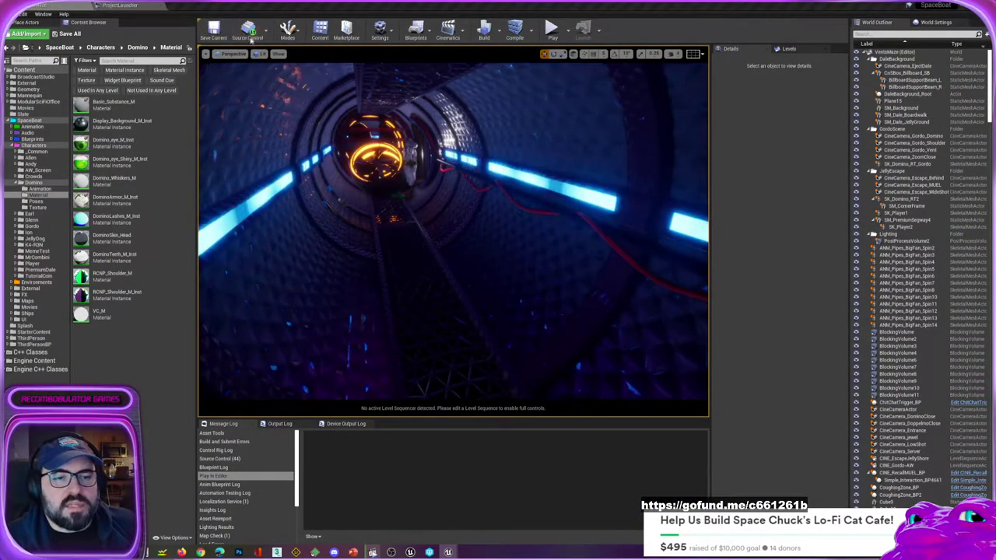
left_click(249, 35)
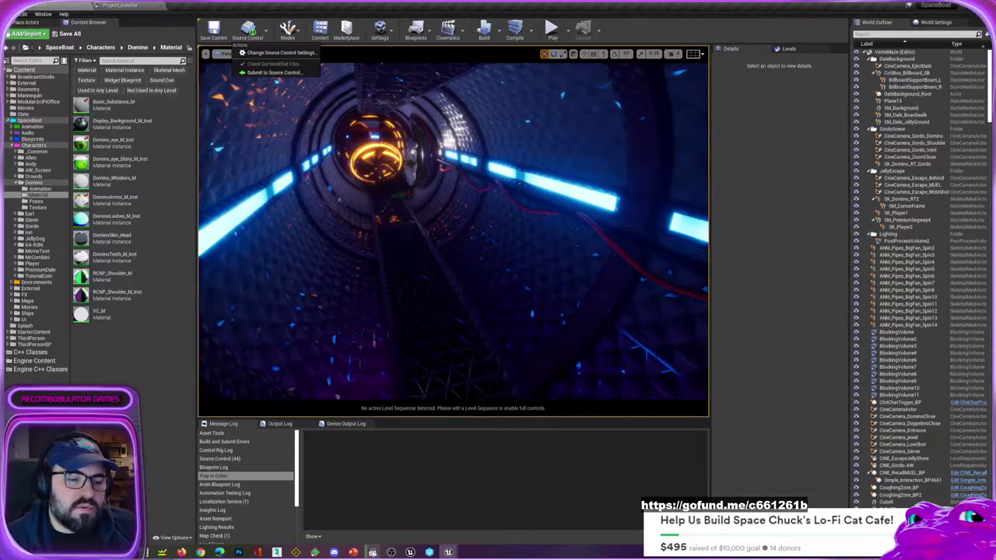
Step: View the source control file history of the DominoArmor_M_Inst material instance, and close it
left_click(116, 200)
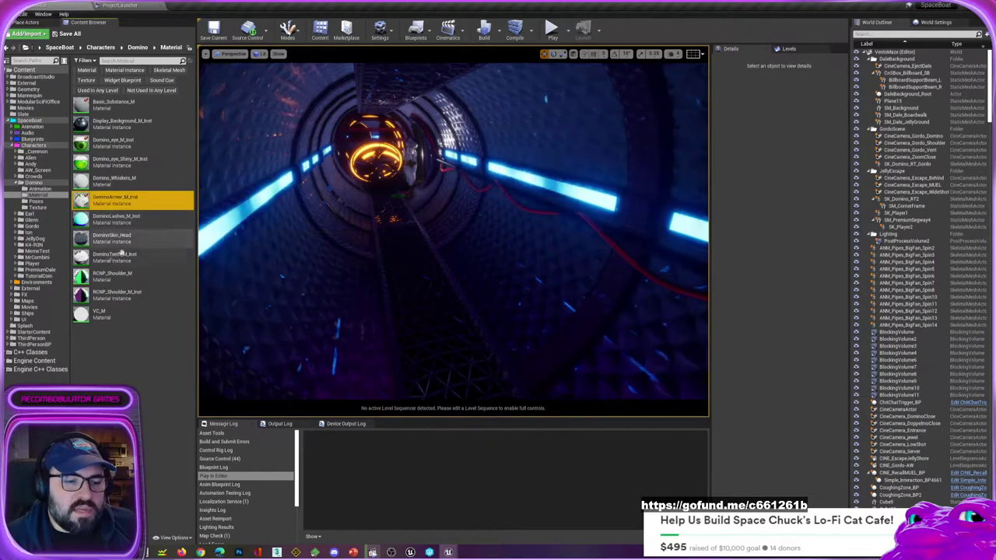
right_click(111, 200)
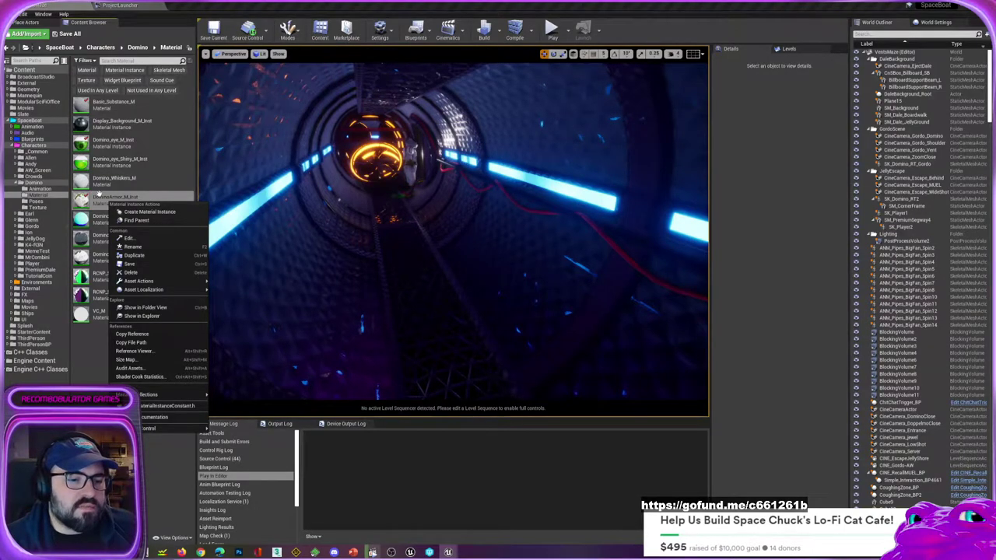
left_click(96, 199)
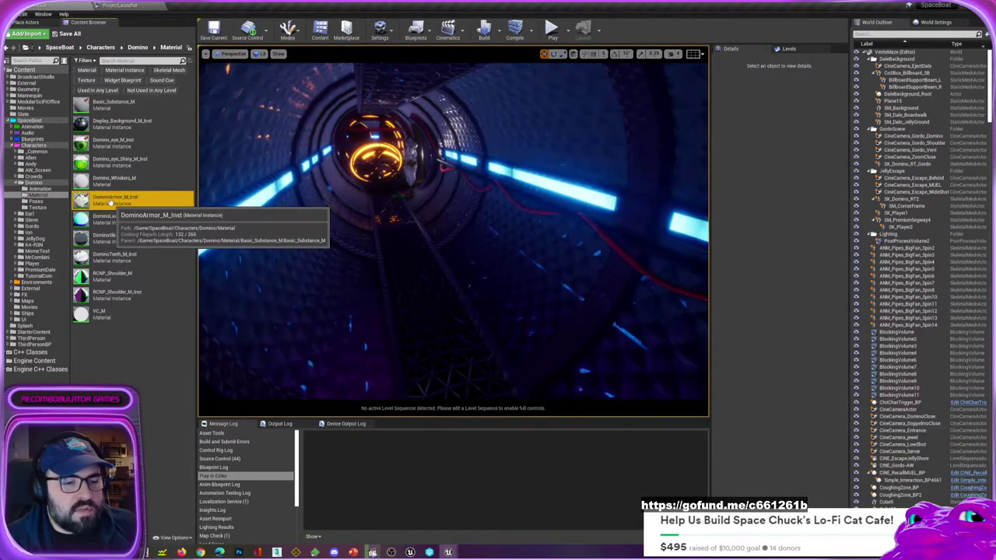
right_click(112, 206)
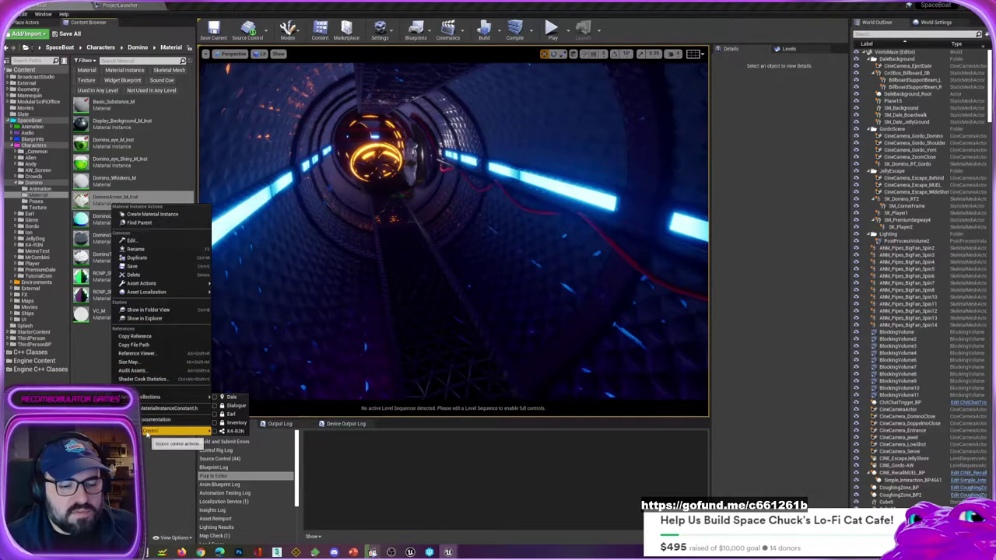
mouse_move(147, 434)
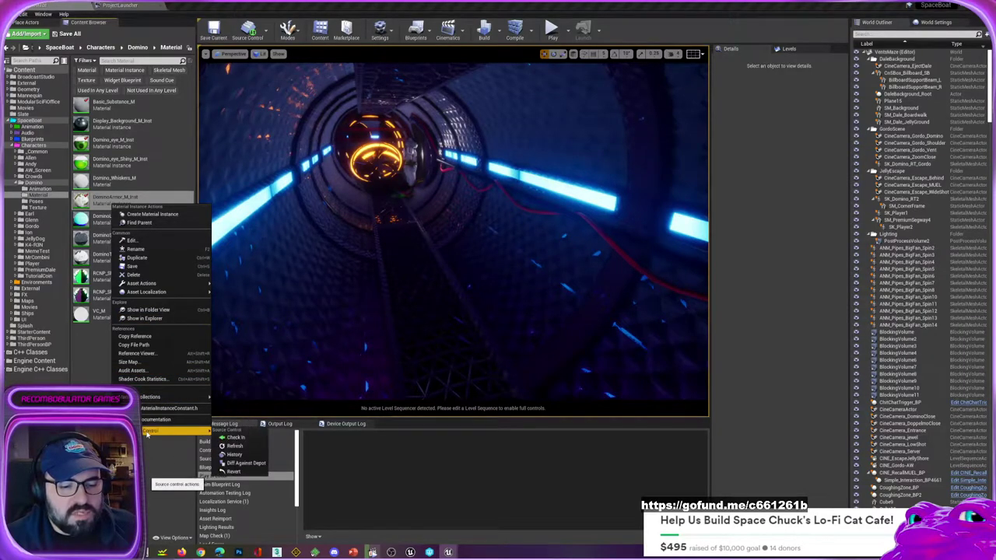
left_click(246, 456)
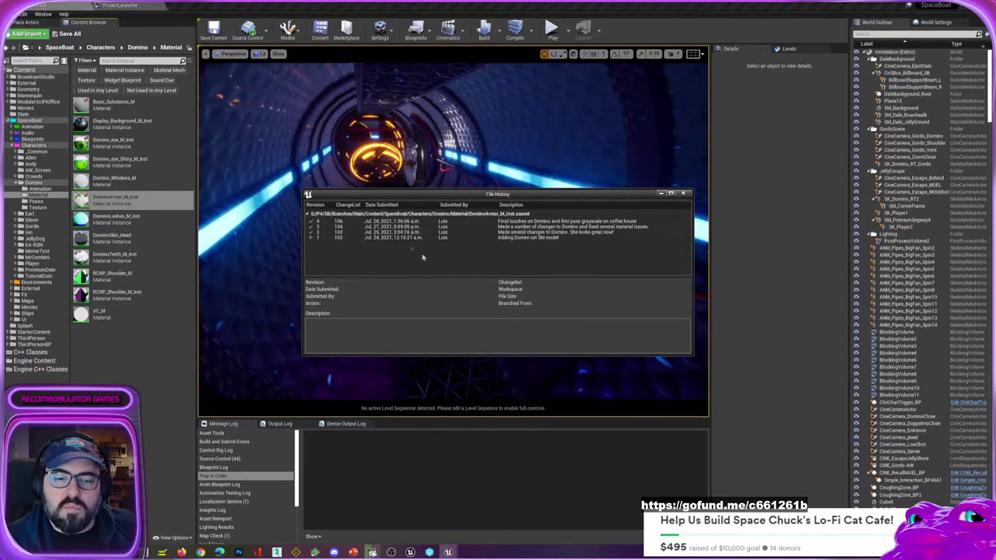
left_click(684, 193)
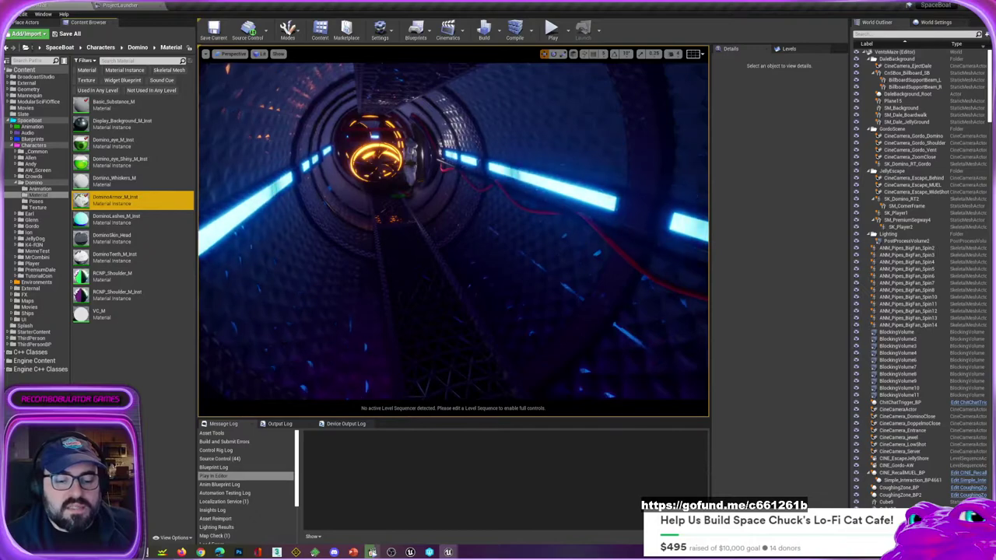
Step: Switch to P4V to look at submitted changelist 164, and return to the SpaceBoat editor
left_click(429, 552)
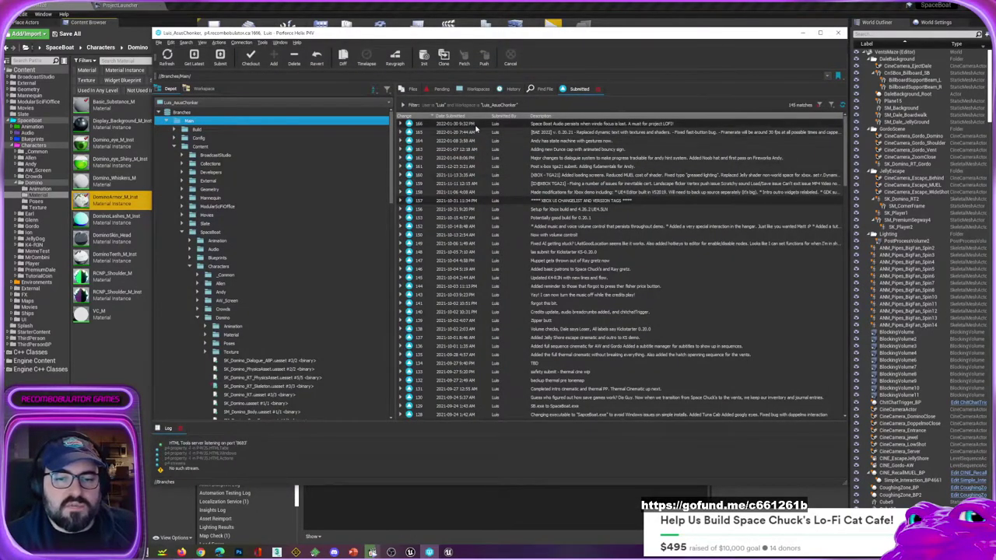
left_click(498, 140)
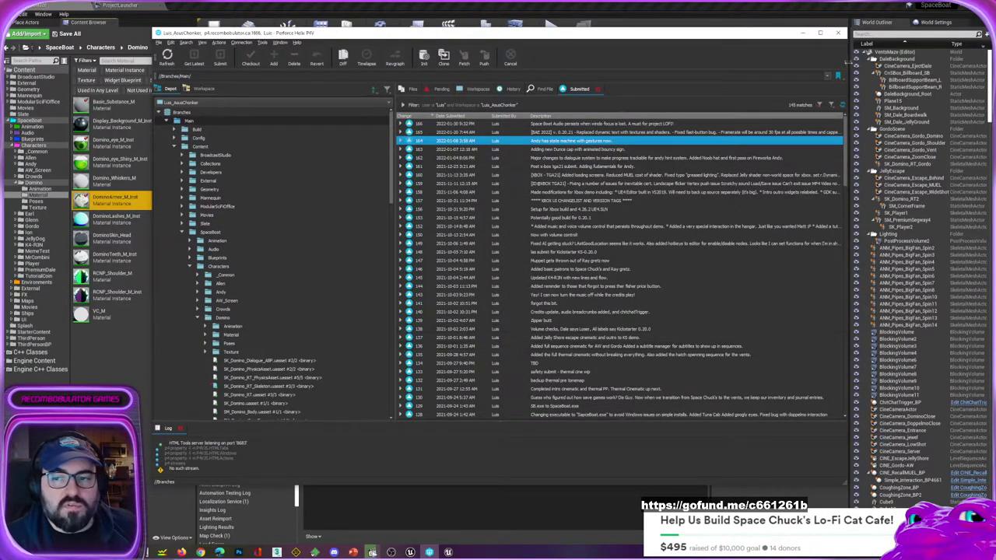
left_click_drag(765, 35, 755, 61)
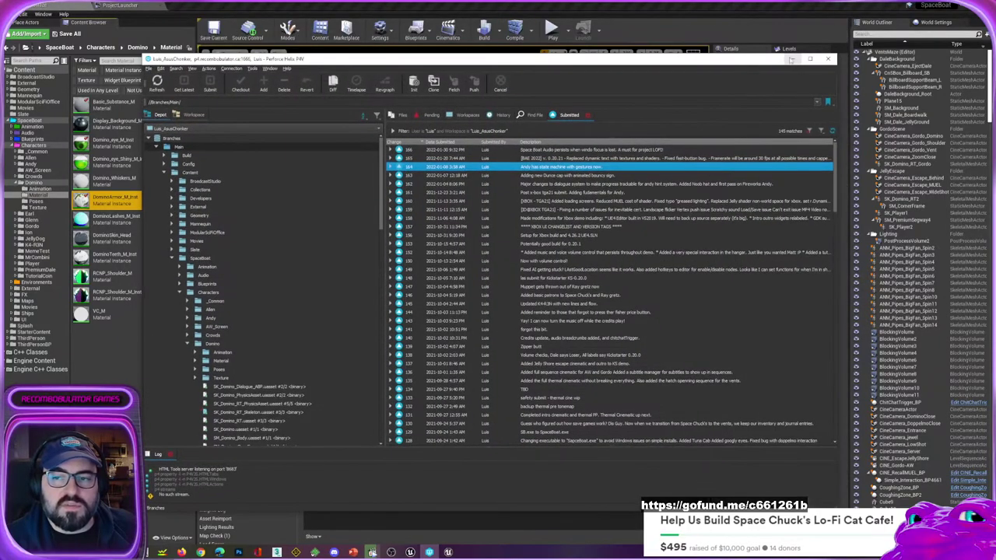
left_click(792, 60)
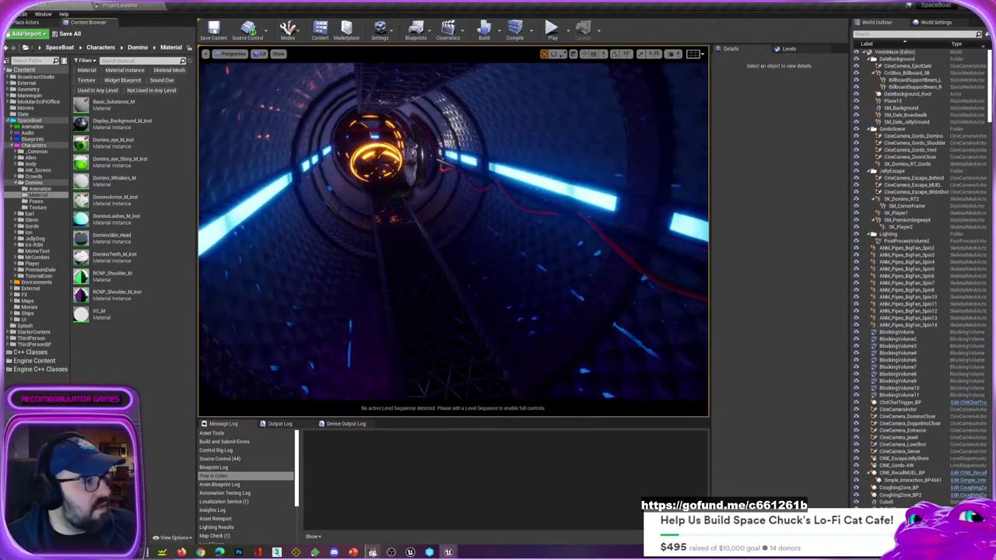
key("s")
right_click_drag(454, 233, 467, 268)
key("w")
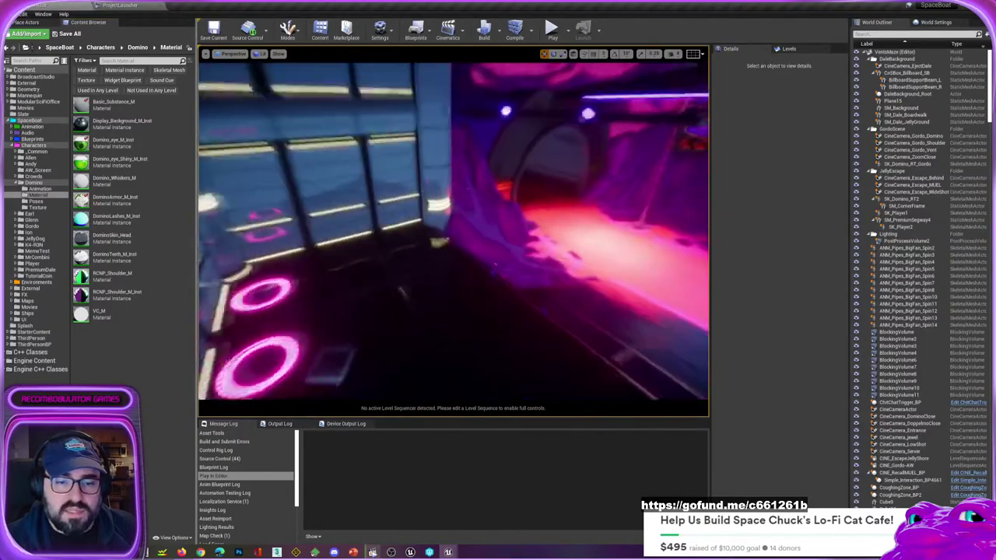
right_click_drag(455, 201, 389, 201)
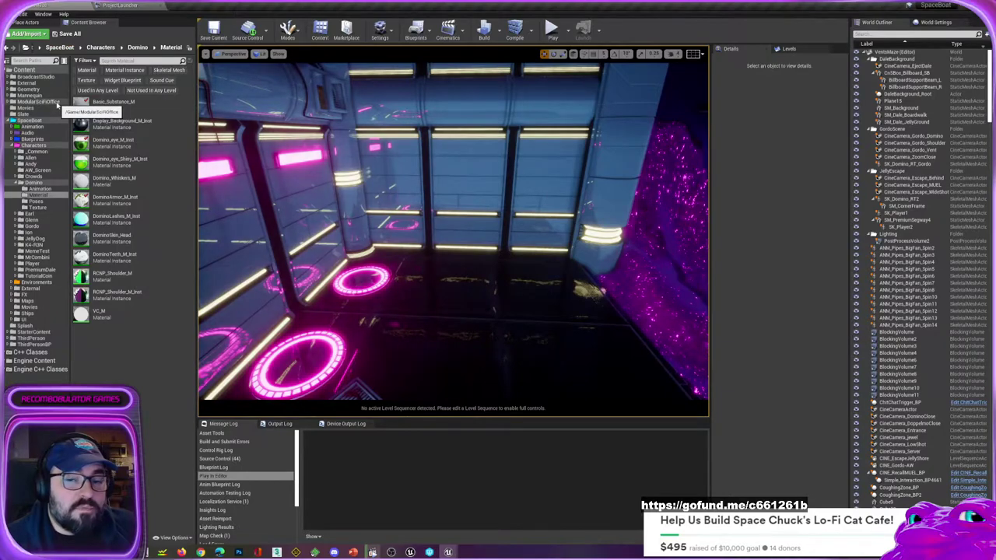
Step: Open the Domino character folder and bring the ThirdPerson_Jump animation editor window fully into view
left_click(28, 133)
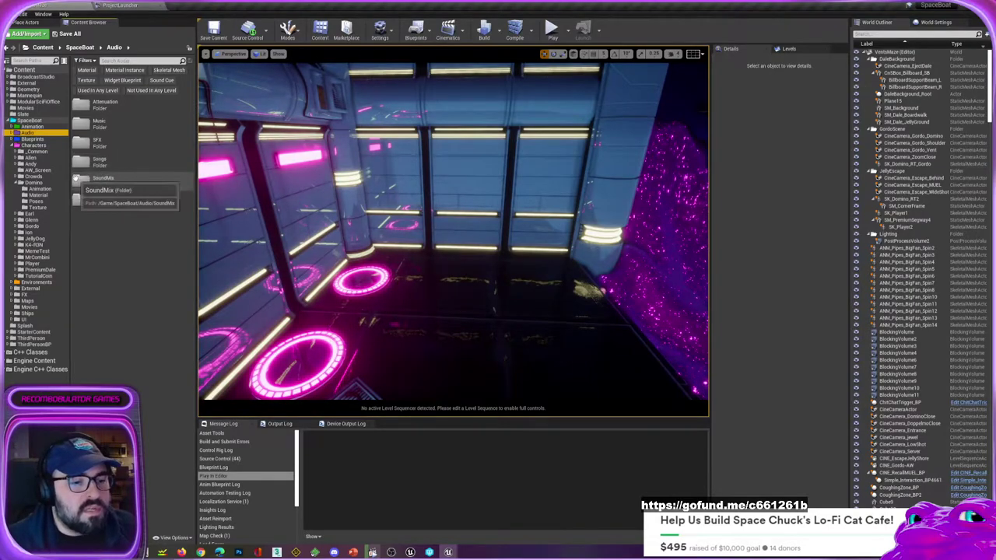
left_click(34, 183)
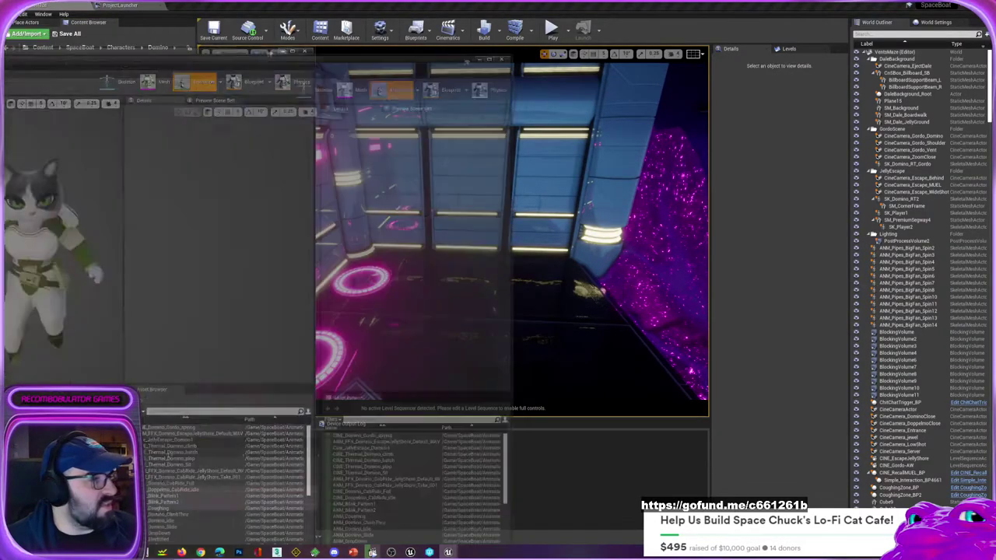
left_click_drag(0, 55, 393, 39)
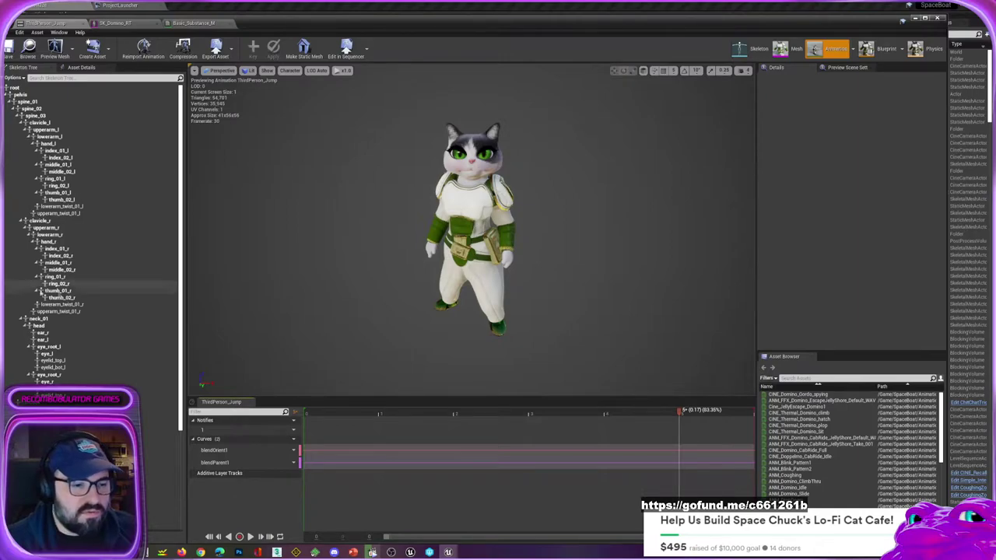
Step: Scale up Domino's head bone uniformly to about 1.8 in the paused ThirdPerson_Jump animation, and deselect it
left_click(43, 325)
key("space")
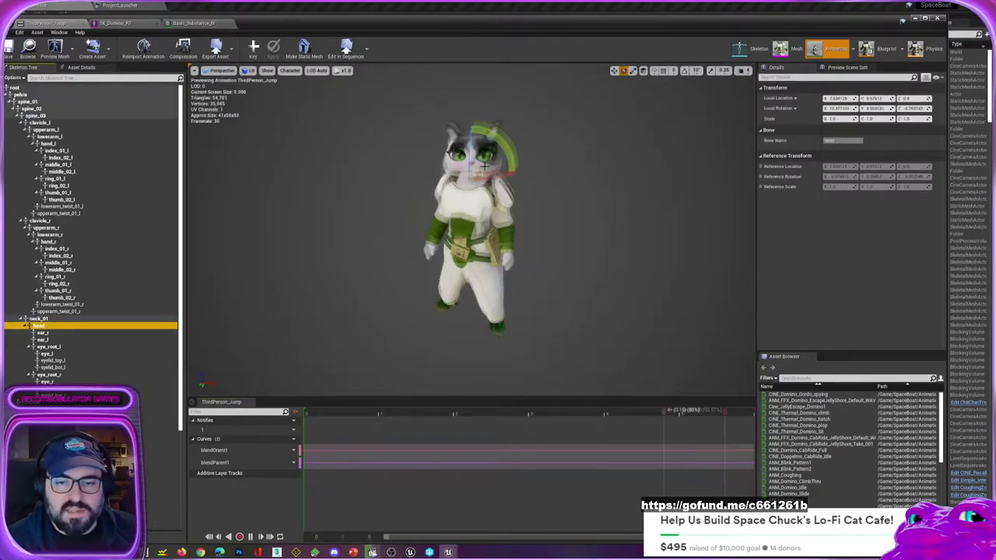
key("space")
right_click_drag(551, 199, 532, 201)
key("space")
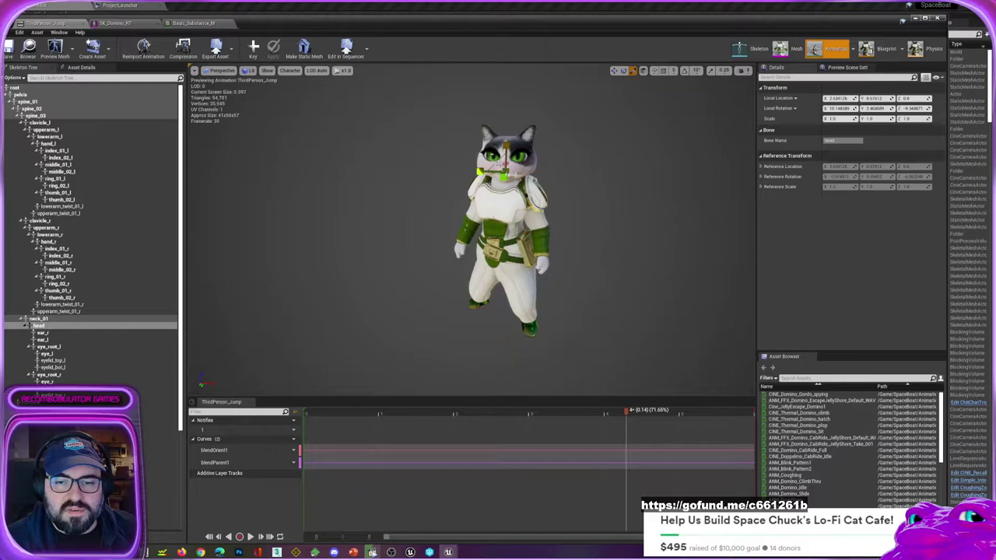
left_click_drag(506, 171, 542, 134)
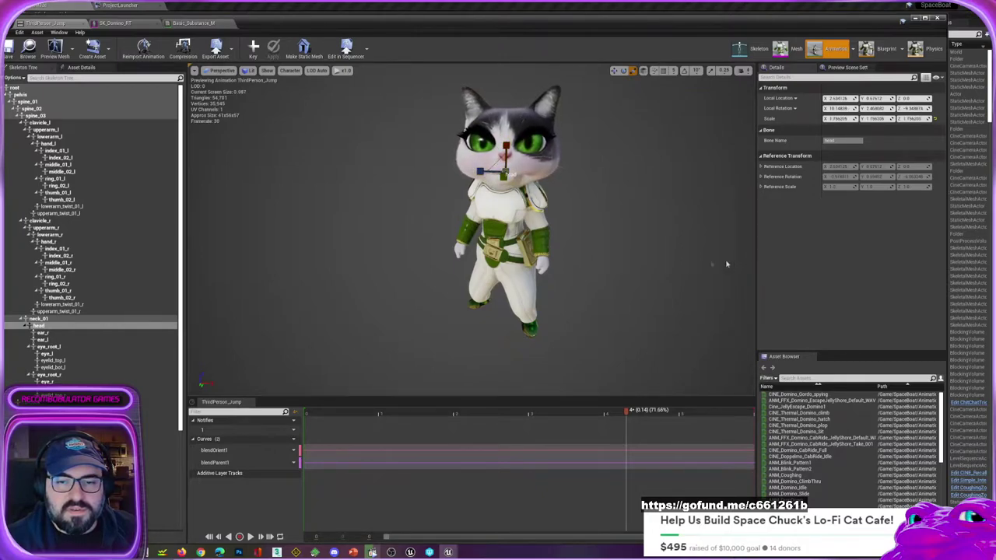
right_click_drag(629, 272, 633, 271)
left_click(627, 276)
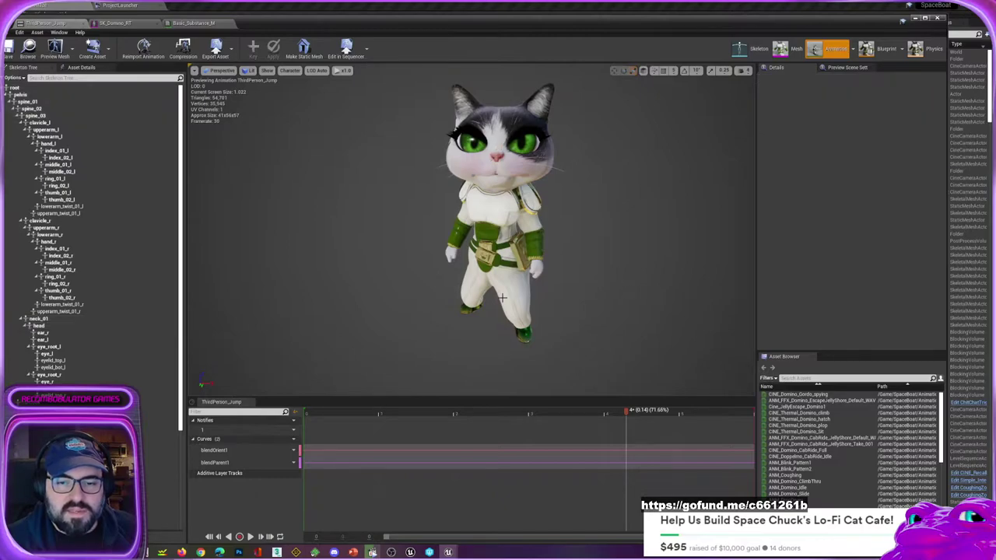
Step: Try scaling Domino's hand_r bone to 3 on X and Y in the ThirdPerson_Jump animation
scroll(94, 233, "down", 5)
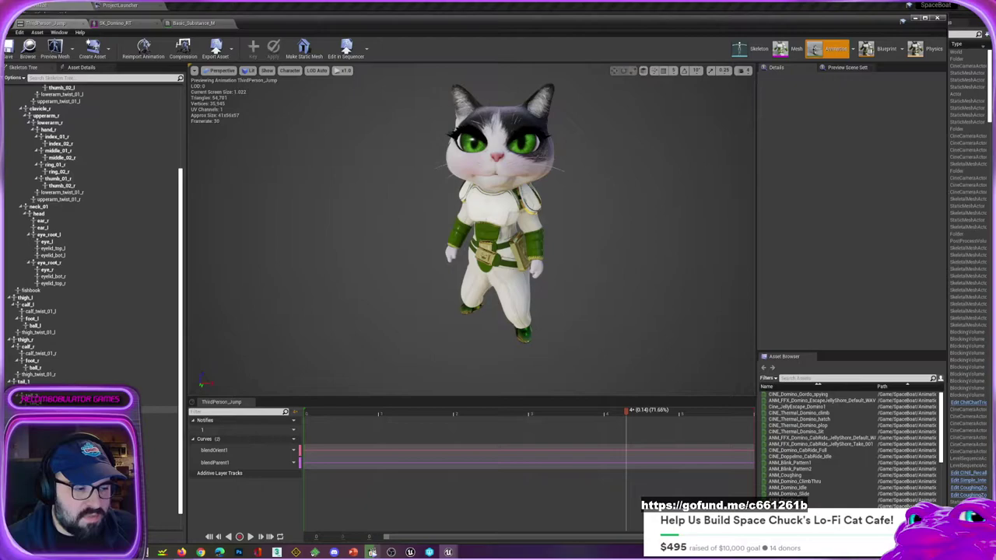
scroll(46, 247, "up", 5)
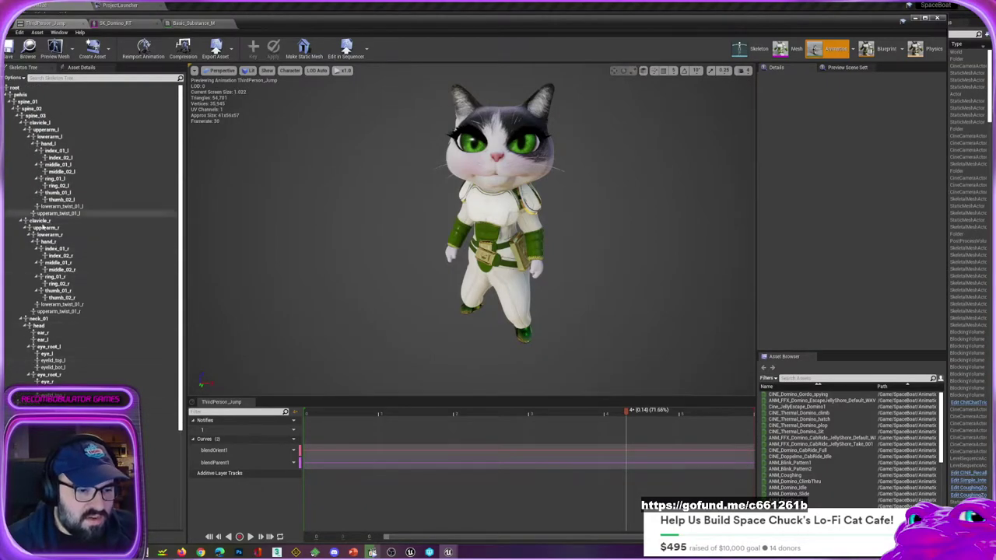
left_click(48, 243)
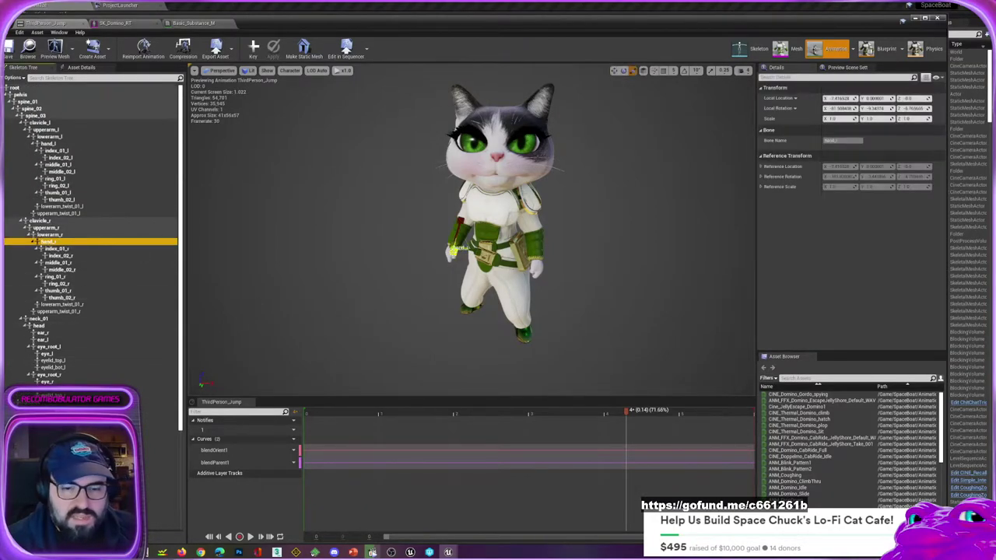
left_click(840, 120)
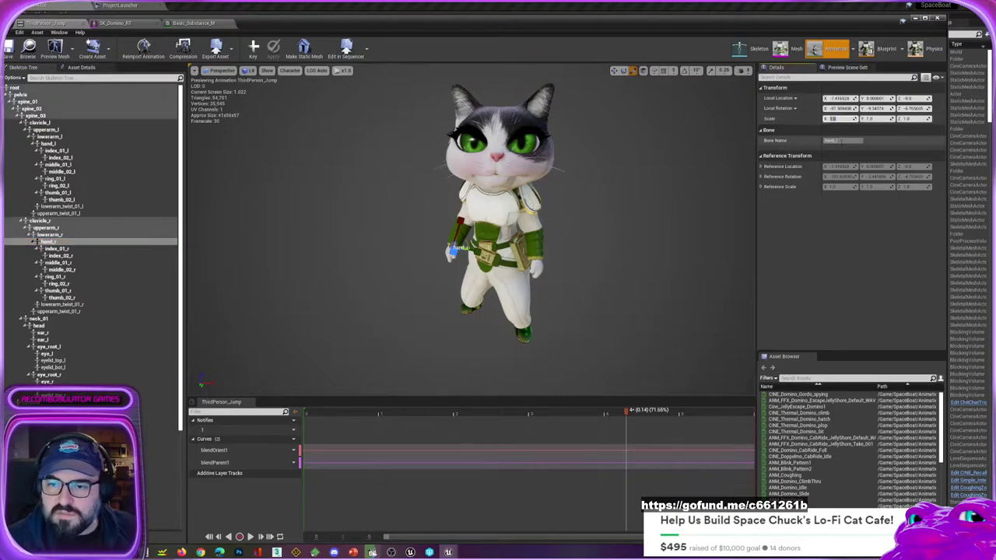
type("3")
key("Tab")
type("3")
key("Tab")
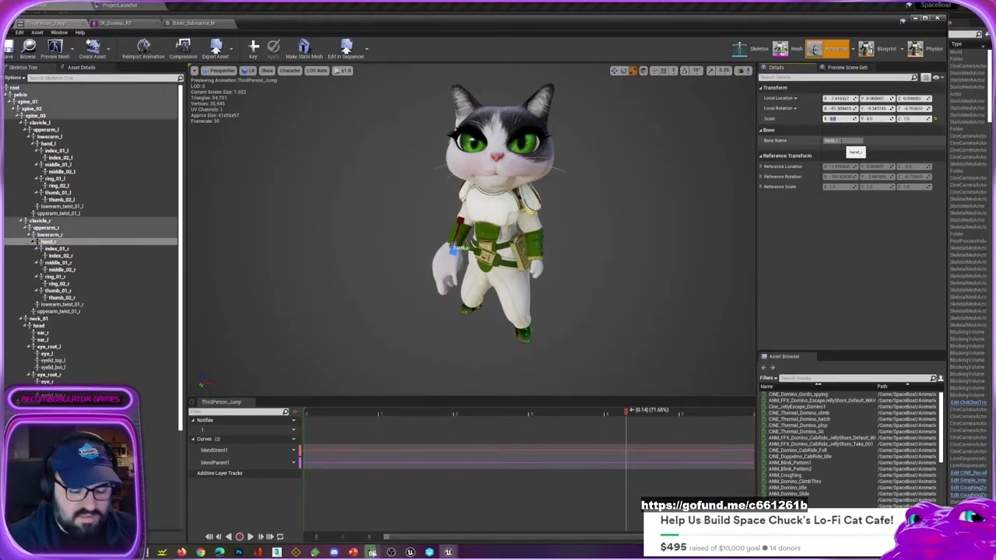
Step: Reset the hand_r bone's X and Y scale to 1
type("1")
key("Tab")
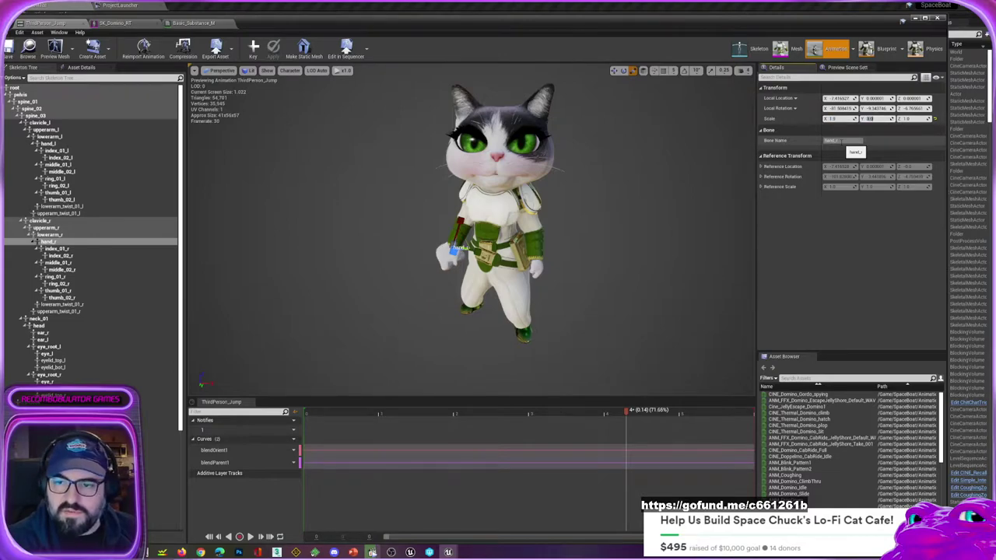
type("1")
key("Tab")
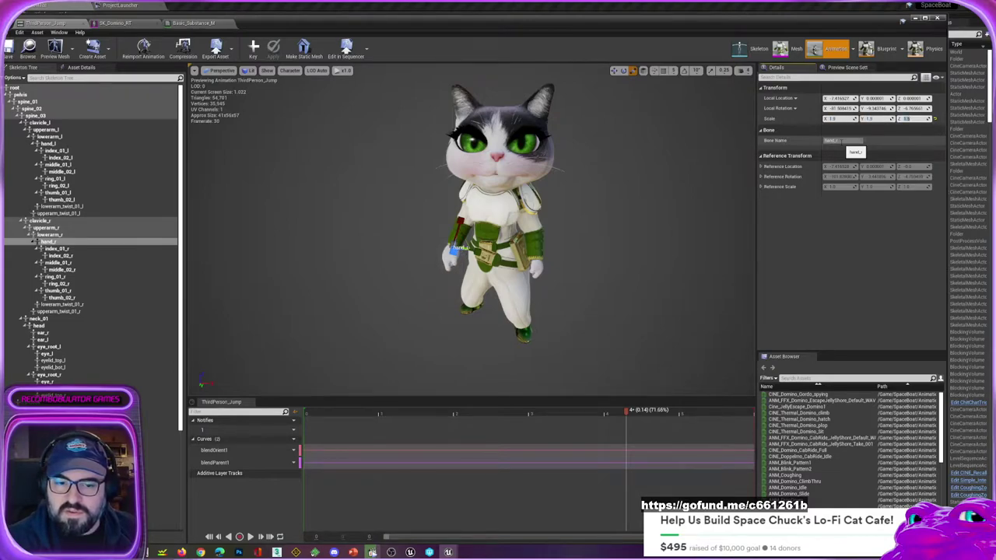
Step: Inspect the transforms of the head and hand_r bones, and collapse the child bones under hand_r
left_click(62, 326)
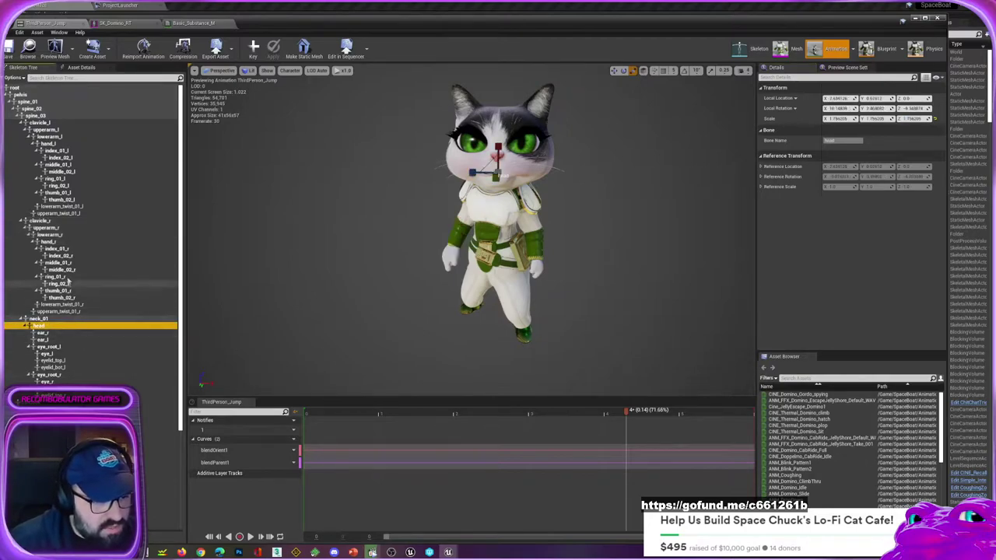
left_click(53, 243)
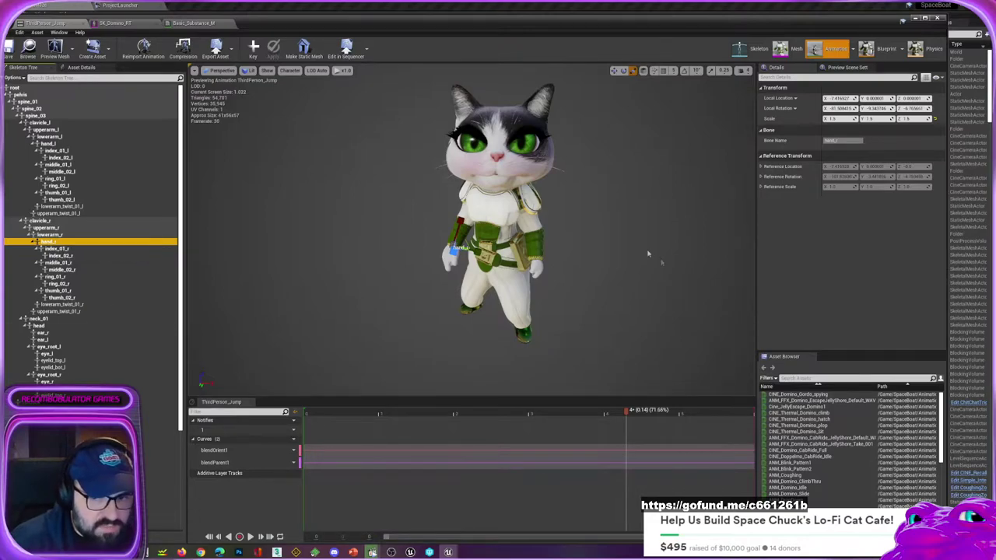
mouse_move(386, 305)
left_mouse_down("alt")
mouse_move(459, 303)
mouse_move(308, 294)
mouse_move(377, 306)
left_mouse_up("alt")
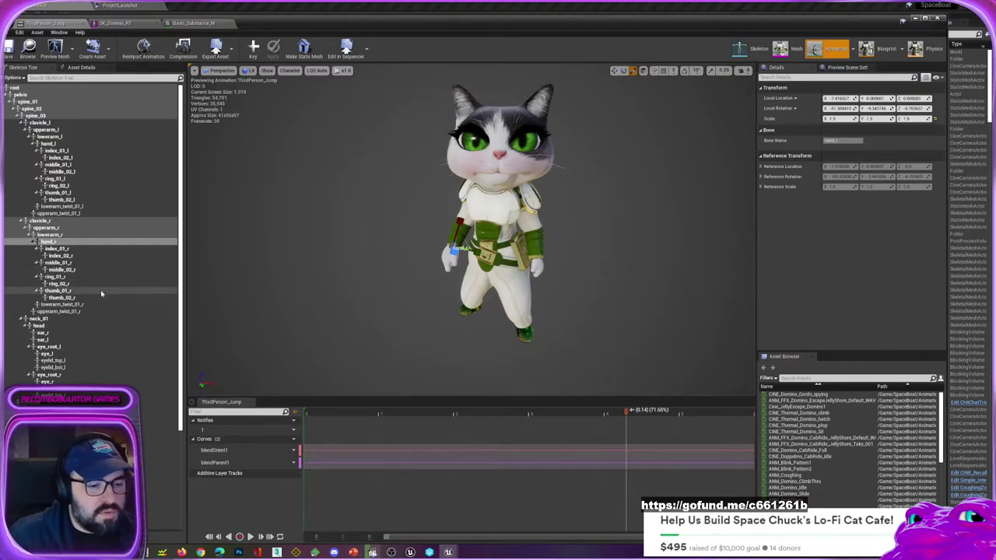
left_click(32, 242)
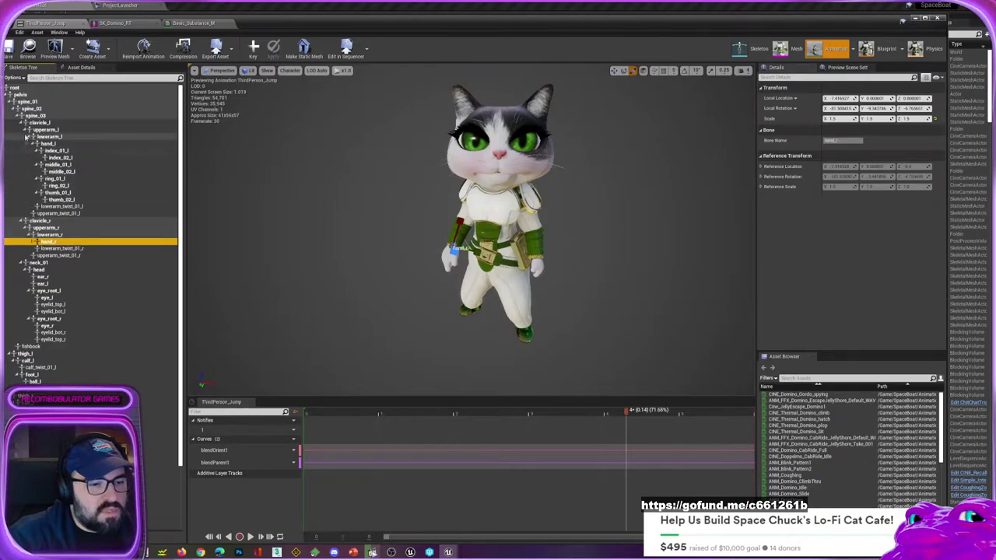
Step: Open the DominoSkin_Head material from the SK_Domino_RT mesh's skin slot and examine its fur preview from several angles
left_click(115, 23)
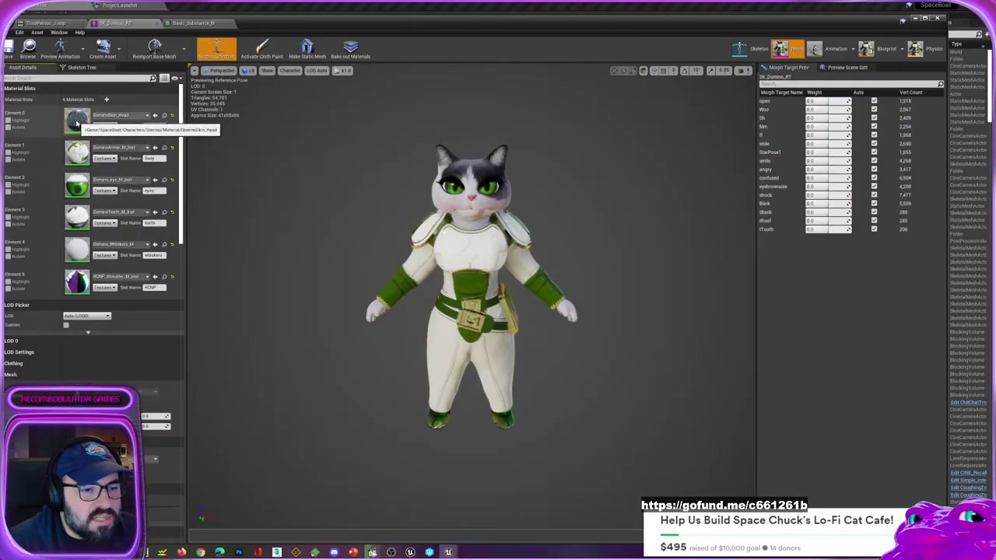
double_click(78, 121)
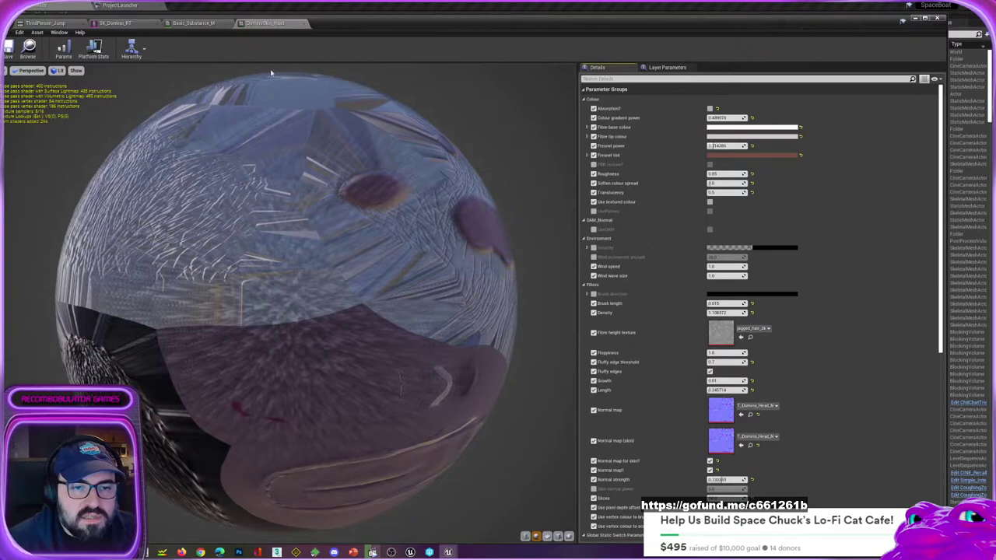
scroll(286, 304, "down", 5)
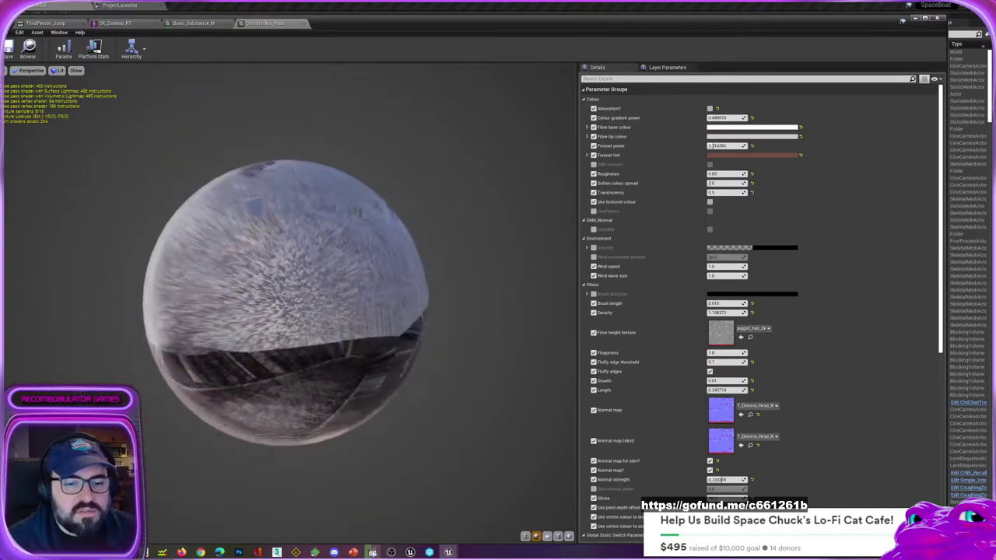
left_click_drag(286, 304, 319, 351)
left_click_drag(246, 183, 253, 134)
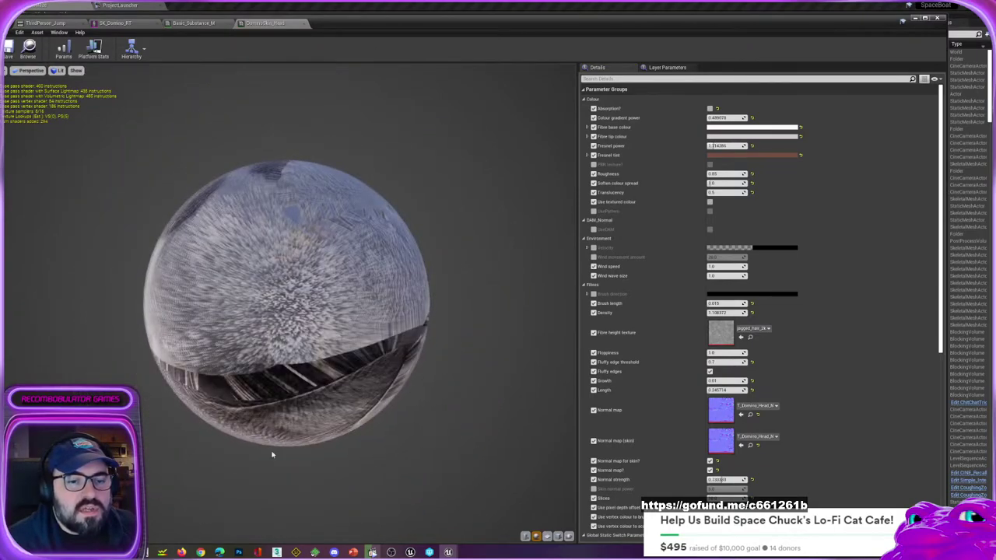
left_click_drag(340, 340, 333, 297)
mouse_move(339, 340)
right_mouse_down()
mouse_move(339, 367)
mouse_move(339, 336)
right_mouse_up()
left_click_drag(339, 336, 257, 351)
left_click_drag(335, 374, 373, 319)
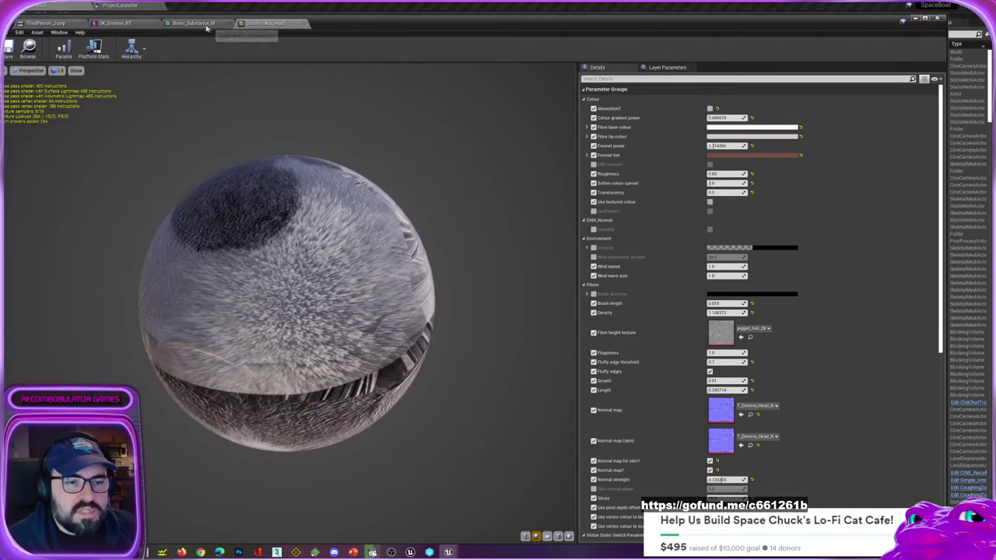
Step: Open the RCNP_Shoulder_M_Inst material from the SK_Domino_RT mesh's RCNP slot and examine its preview sphere
left_click(131, 25)
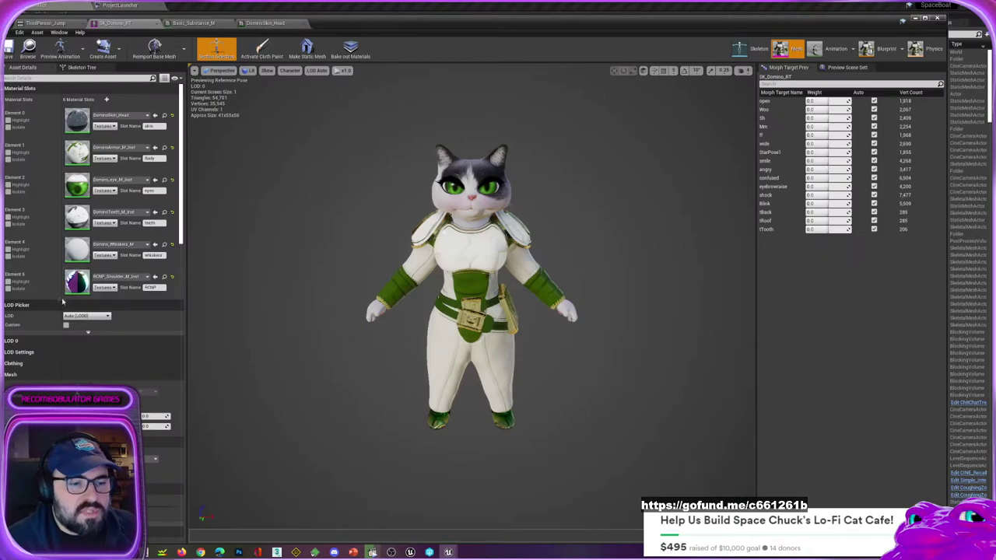
double_click(78, 281)
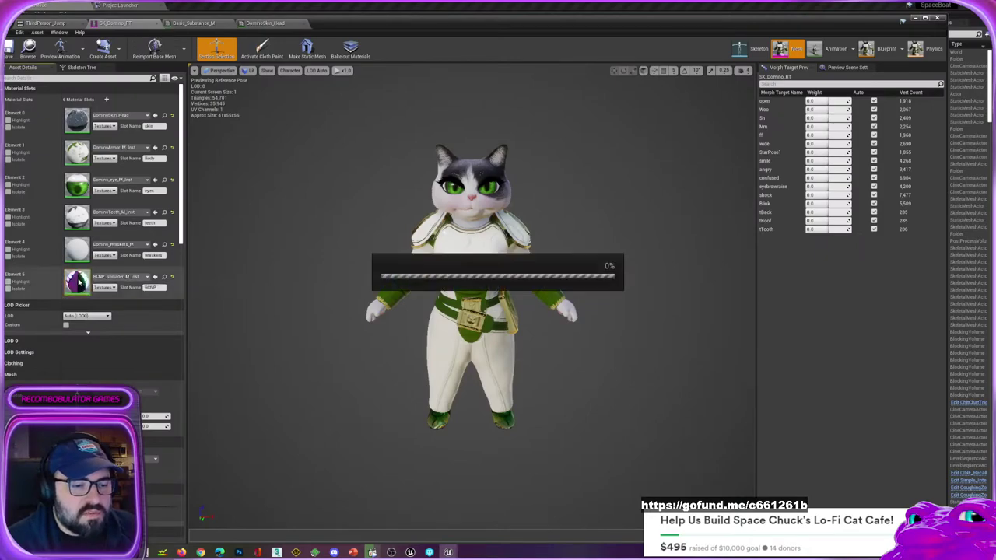
scroll(382, 322, "down", 3)
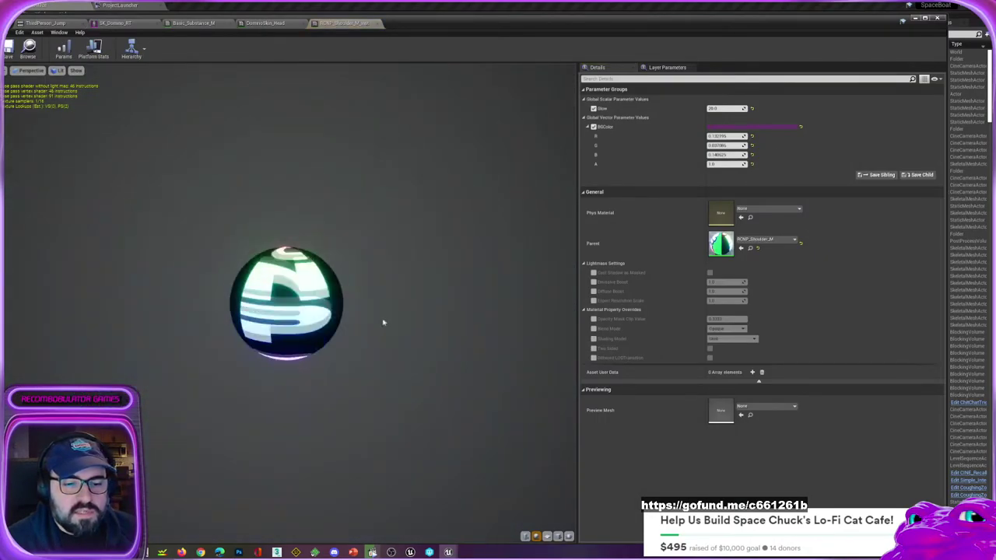
left_click_drag(382, 322, 241, 319)
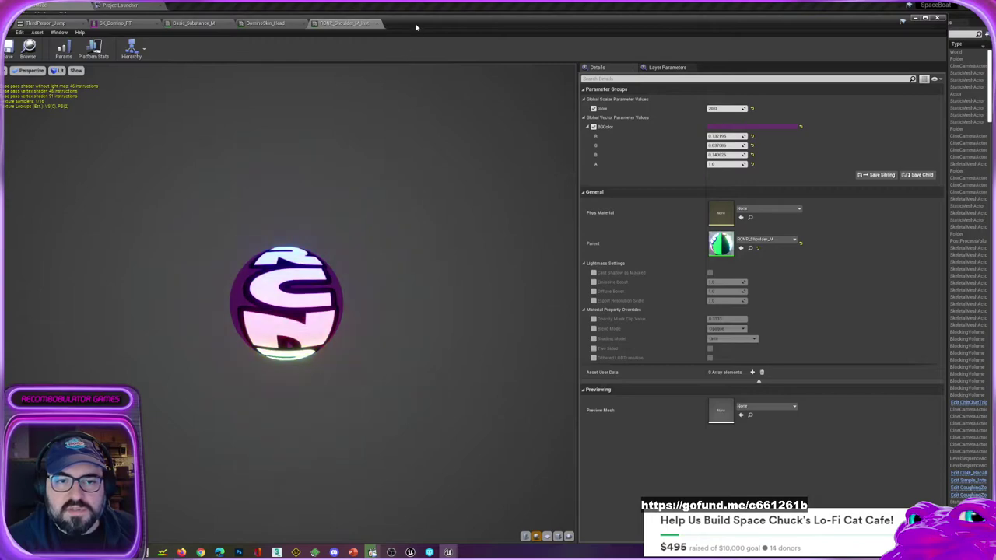
Step: Move the ThirdPerson_Jump editor into the separate SK_Domino_RT window, and enlarge that window alongside the material editors
left_click_drag(413, 27, 97, 53)
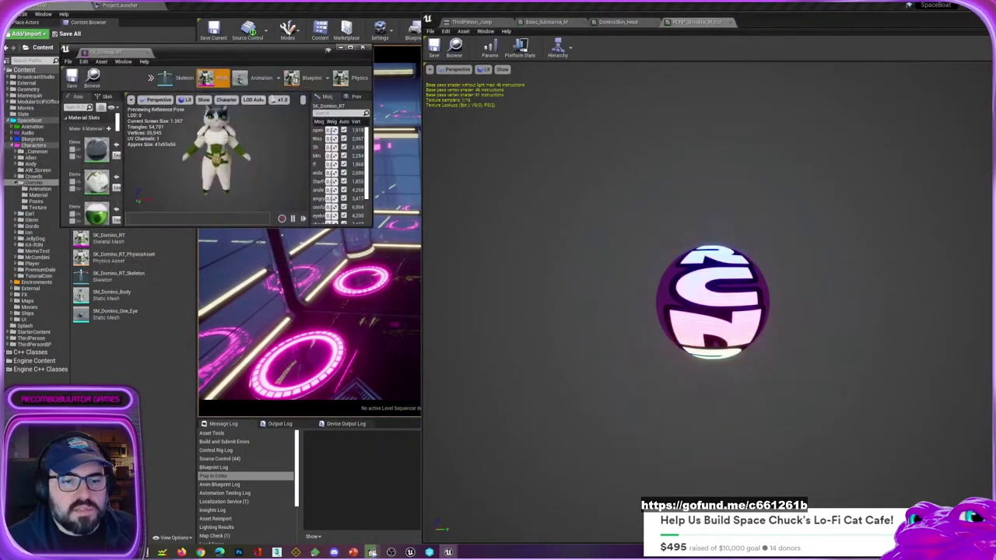
left_click(467, 22)
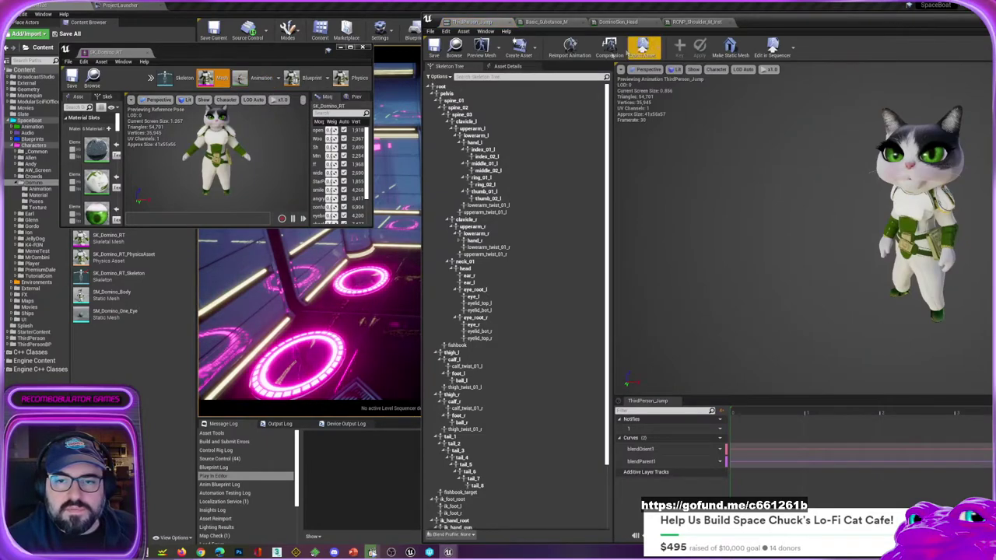
left_click(498, 21)
left_click_drag(161, 59, 175, 54)
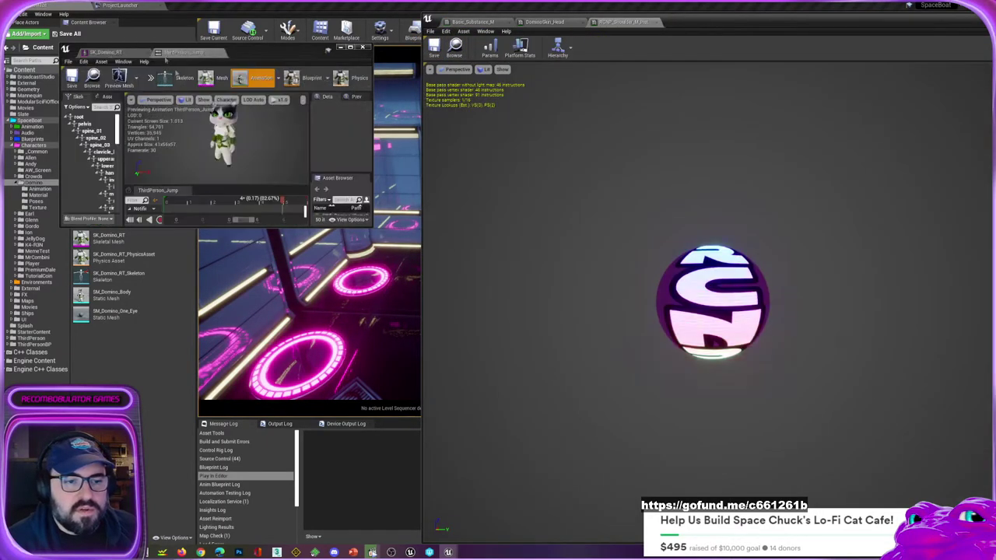
left_click_drag(372, 227, 446, 502)
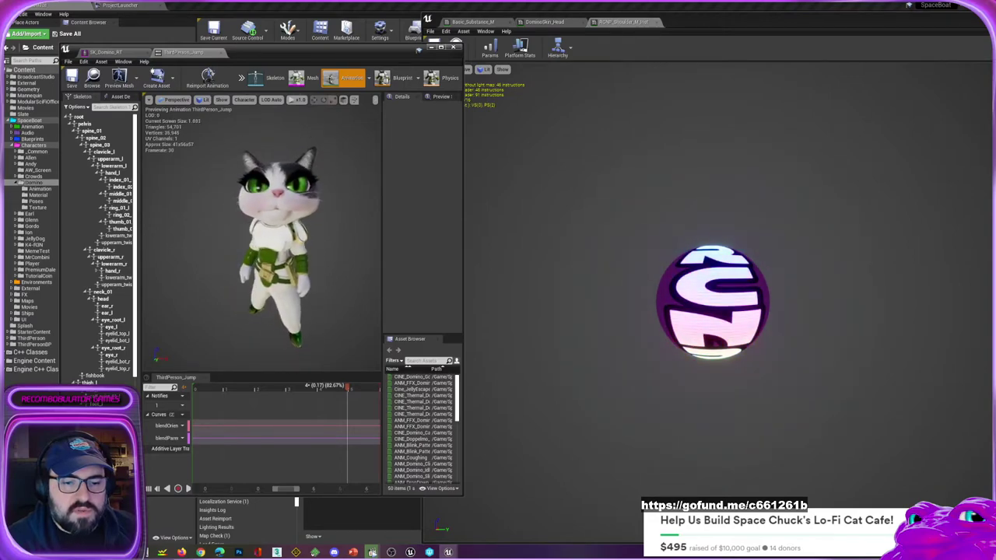
left_click_drag(304, 53, 259, 26)
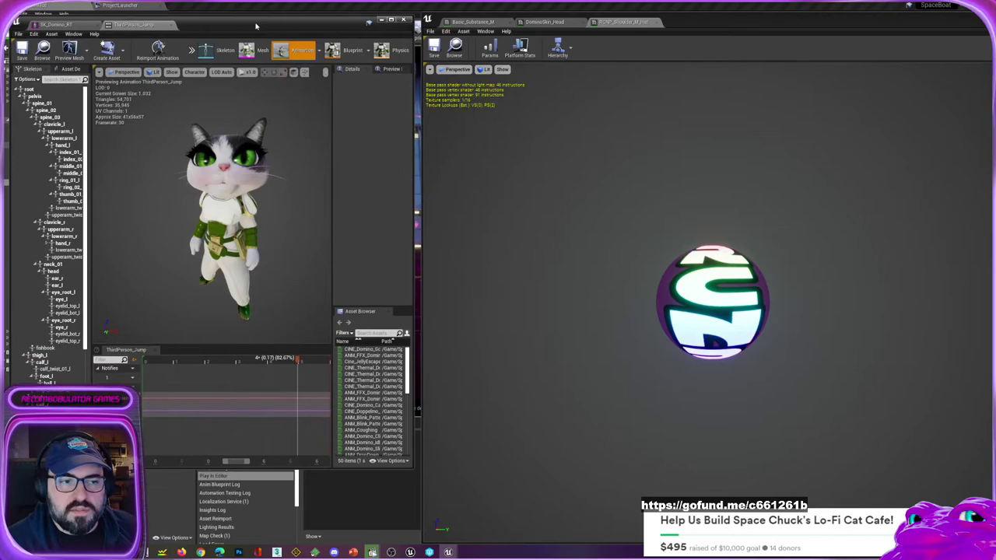
Step: Dock the SK_Domino_RT editor back with the material editors, leaving ThirdPerson_Jump alone in its own window
left_click(545, 22)
left_click(466, 23)
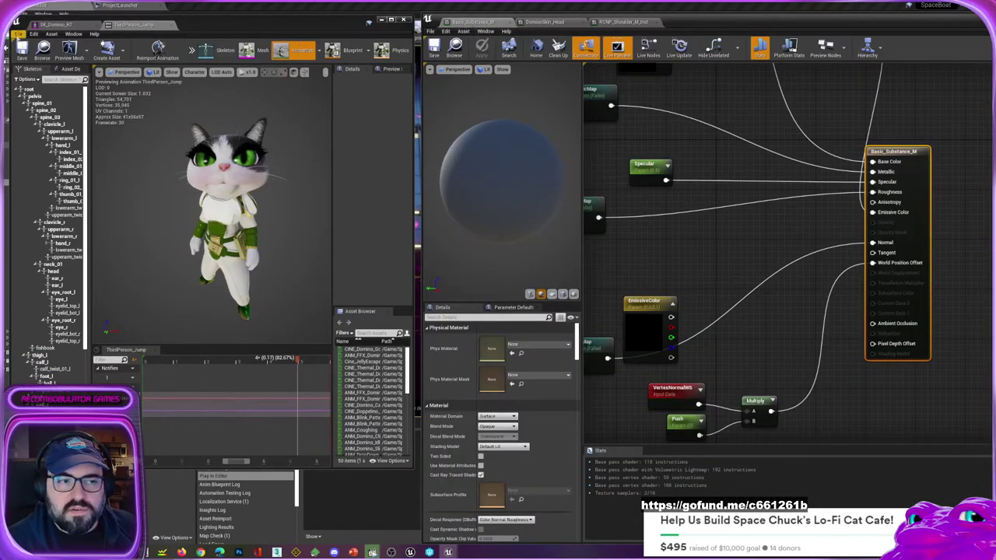
left_click_drag(46, 25, 459, 22)
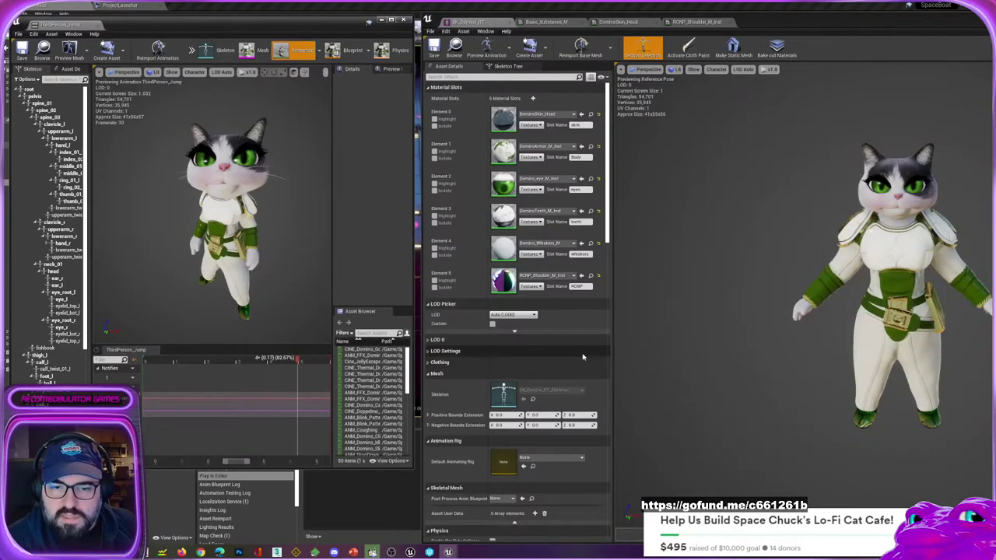
Step: Open the DominoArmor_M_Inst material from SK_Domino_RT's body slot and reposition its window so the parameters show beside the jump animation
double_click(505, 154)
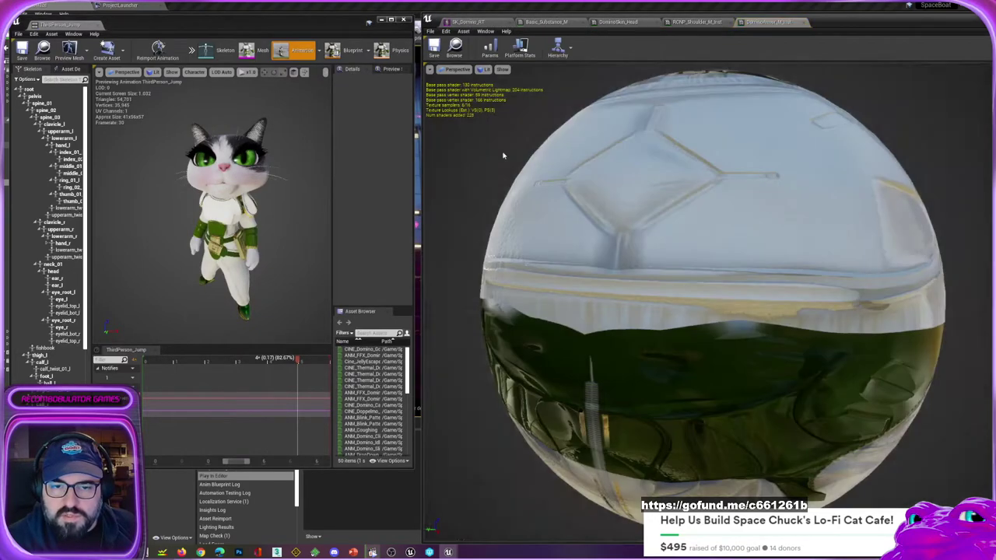
left_click_drag(704, 357, 674, 257)
left_click_drag(905, 25, 506, 21)
left_click_drag(25, 9, 386, 21)
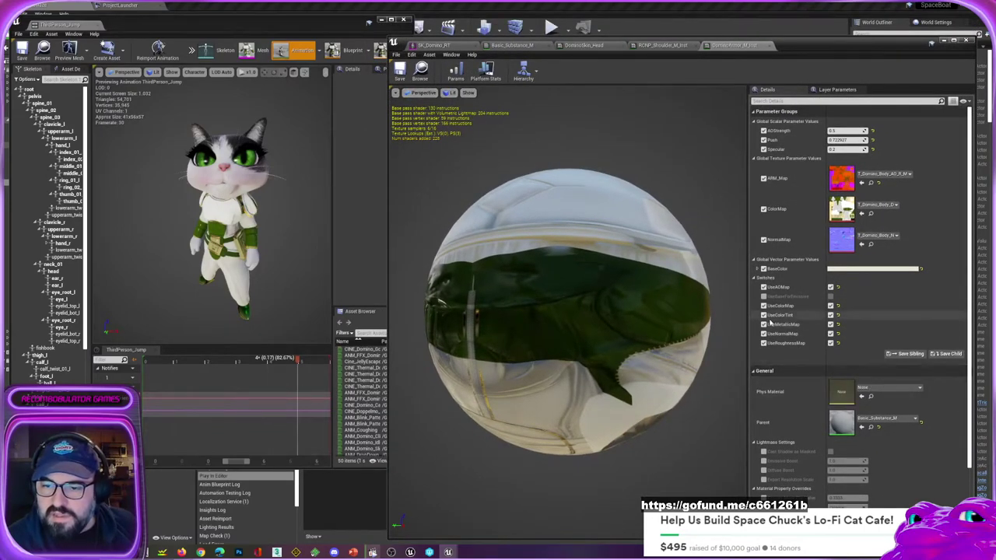
Step: Tint the armour's BaseColor a fully saturated orange with a brightness value of about 0.906
left_click(850, 270)
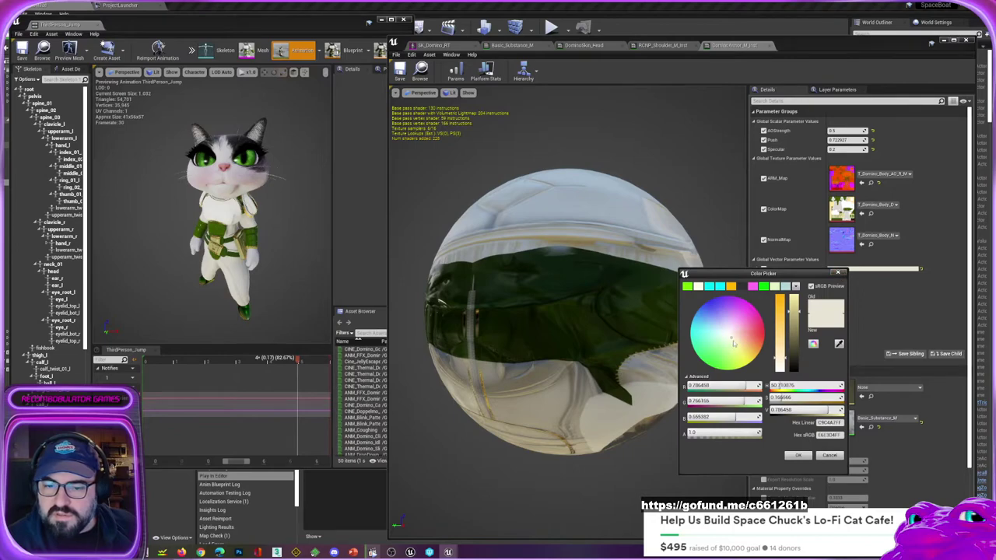
left_click(734, 327)
left_click_drag(735, 326, 763, 348)
left_click(737, 311)
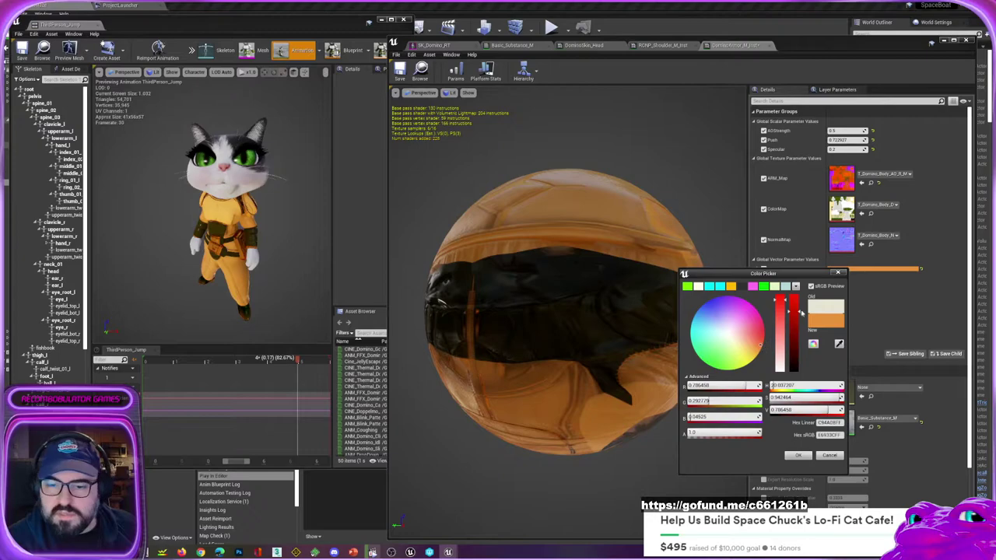
mouse_move(796, 314)
left_mouse_down()
mouse_move(795, 345)
mouse_move(782, 300)
left_mouse_up()
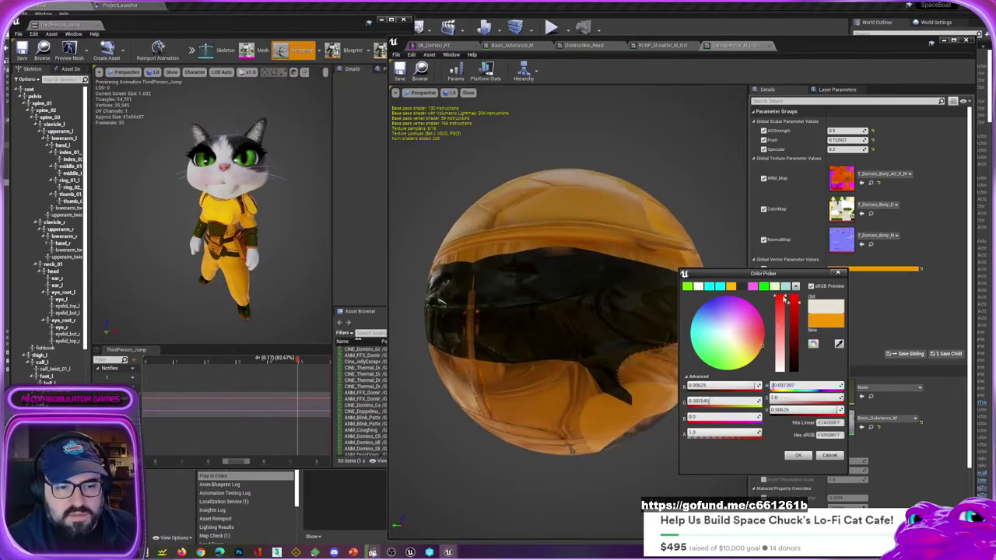
left_click_drag(764, 349, 766, 343)
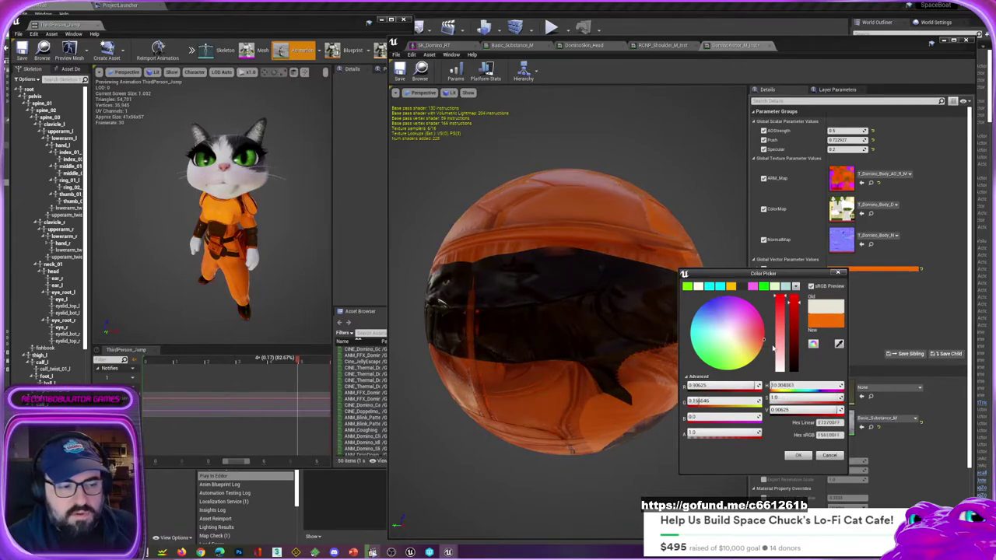
Step: Recolour the armour's BaseColor to a pale lilac with a brightness of about 0.906 and accept the colour
left_click_drag(759, 348, 762, 335)
scroll(214, 242, "down", 3)
left_click_drag(214, 242, 262, 244, "alt")
scroll(215, 242, "up", 5)
scroll(215, 242, "down", 5)
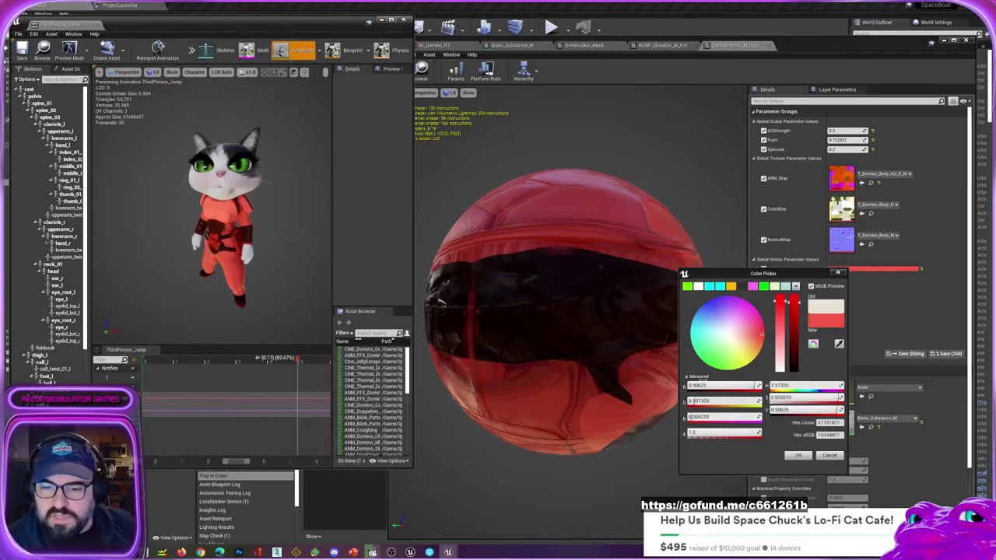
left_click_drag(707, 315, 732, 314)
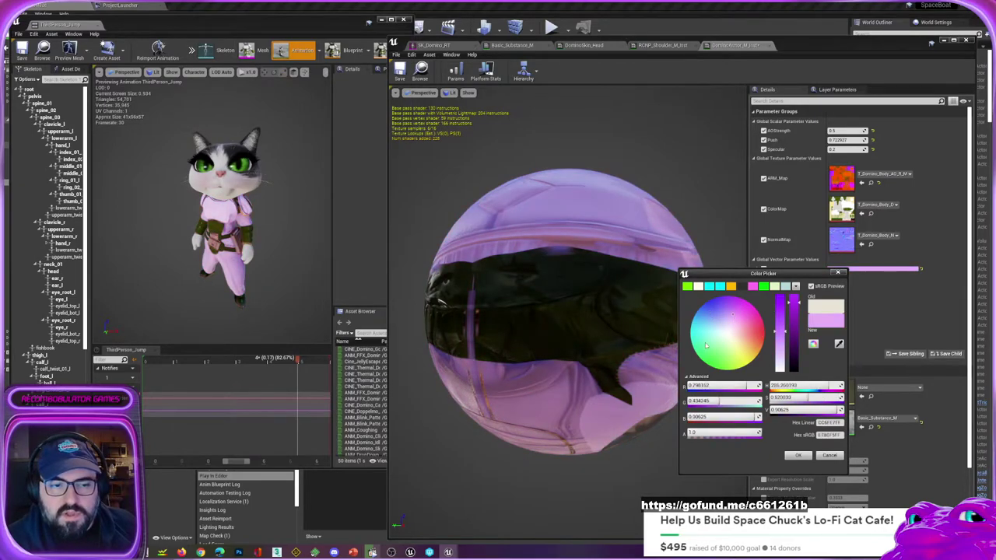
left_click(797, 455)
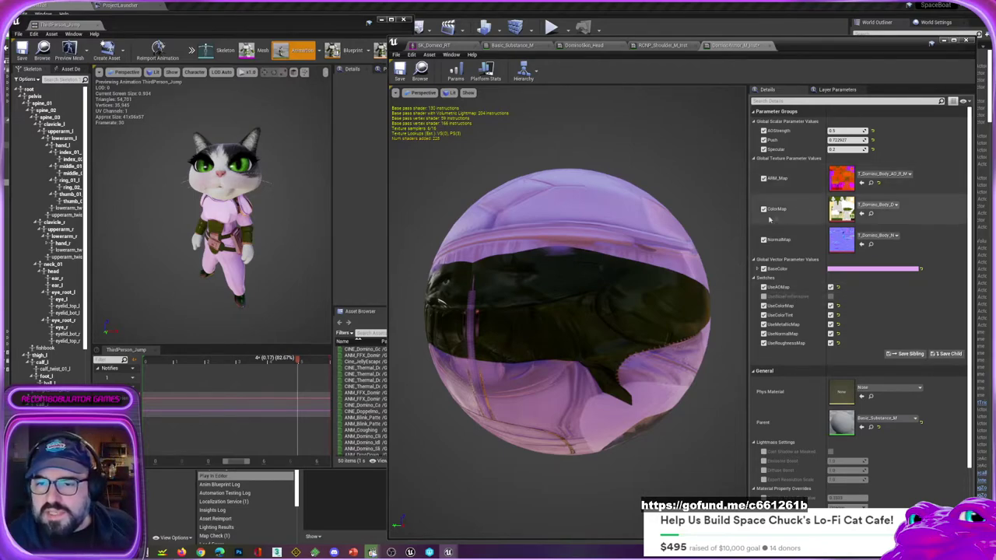
Step: Switch the armour material's preview mesh from the sphere to a cube and frame one face close up
scroll(533, 241, "down", 3)
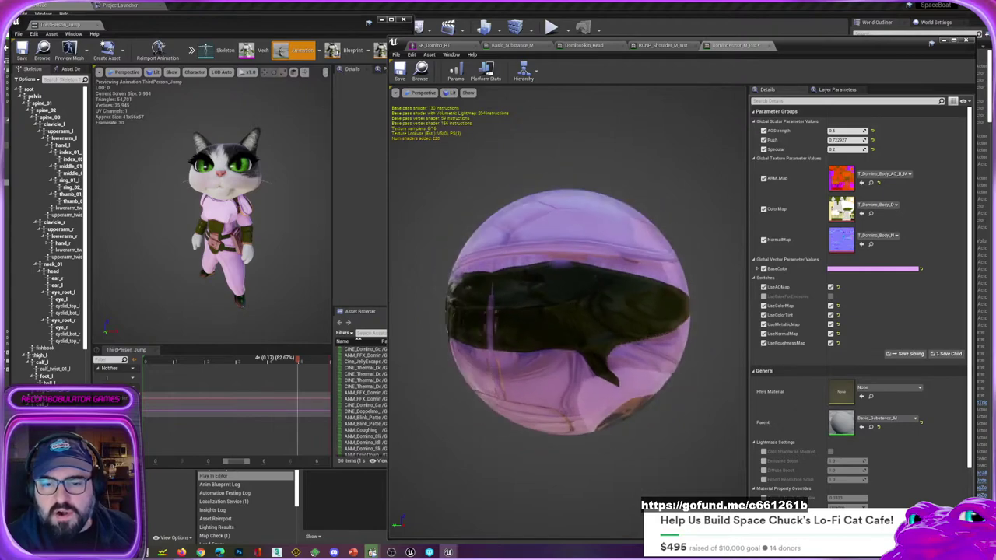
left_click_drag(504, 380, 545, 417)
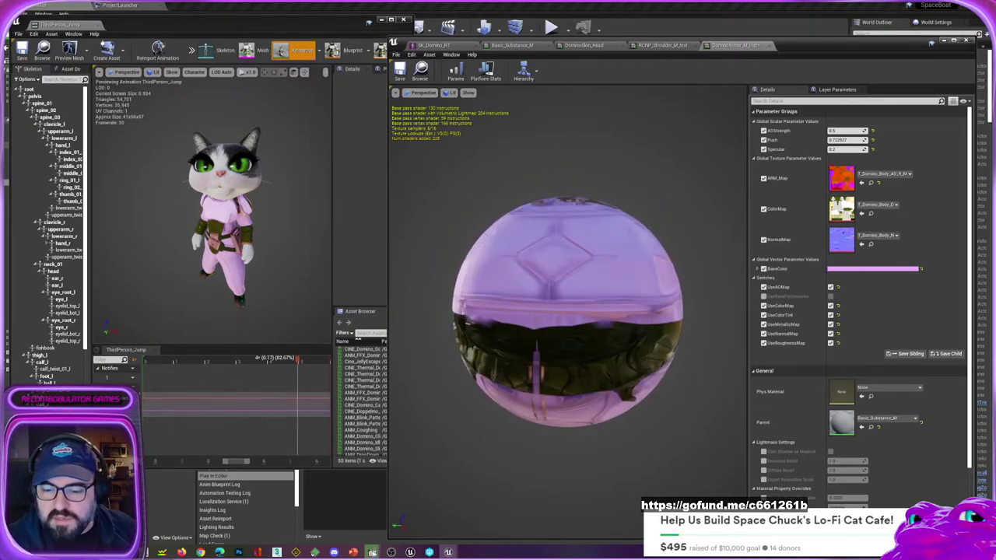
left_click(725, 531)
right_click_drag(577, 412, 577, 389)
left_click_drag(577, 413, 599, 440)
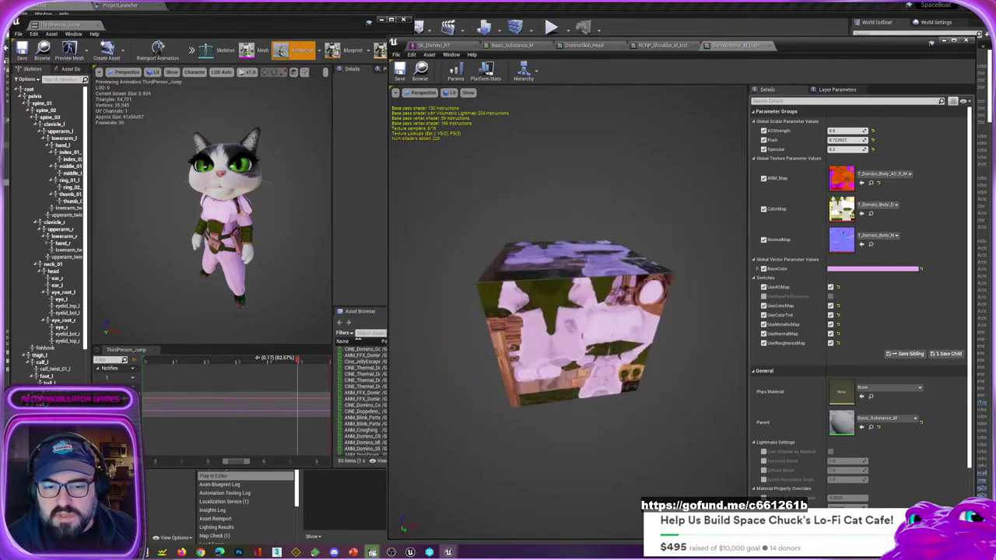
left_click_drag(576, 389, 459, 362)
scroll(564, 338, "up", 4)
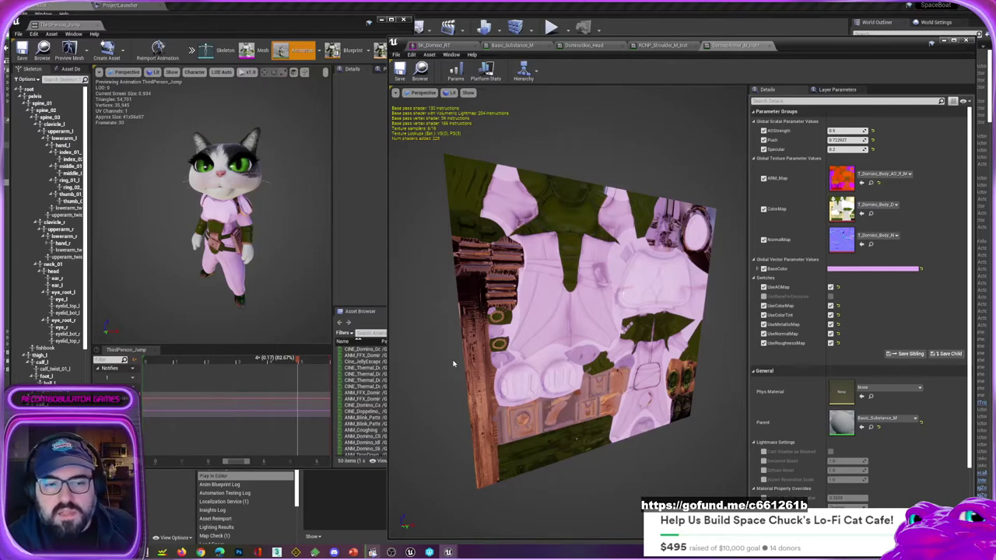
Step: Examine the armour's tinted texture layout on the cube face and the material instance's general settings
left_click_drag(596, 370, 540, 357)
key("super")
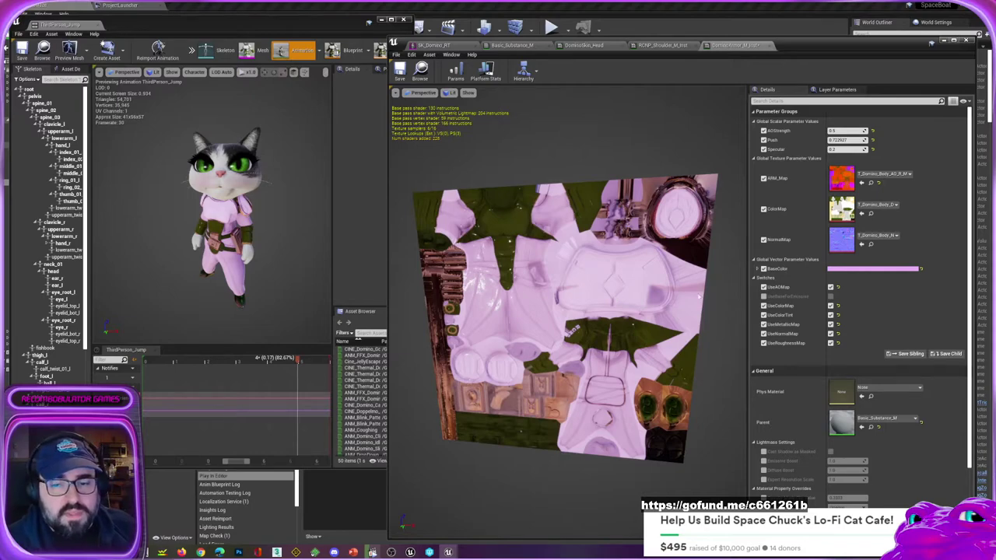
left_click_drag(527, 318, 561, 317)
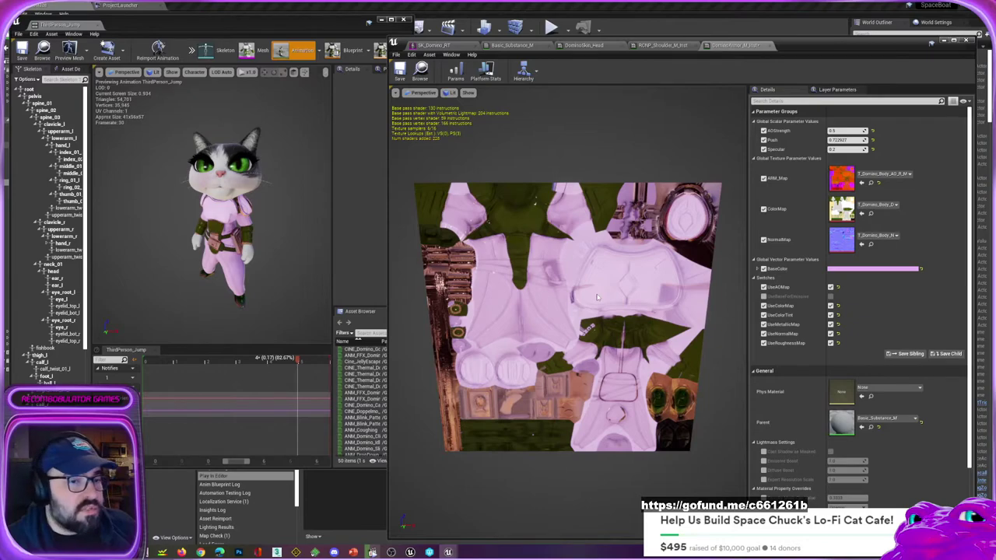
scroll(888, 334, "down", 3)
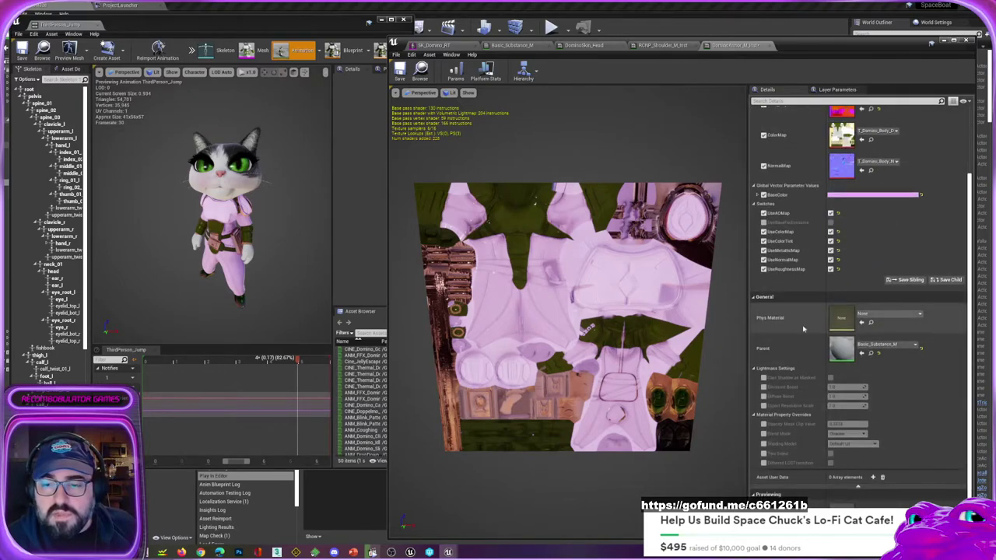
left_click_drag(530, 279, 551, 289)
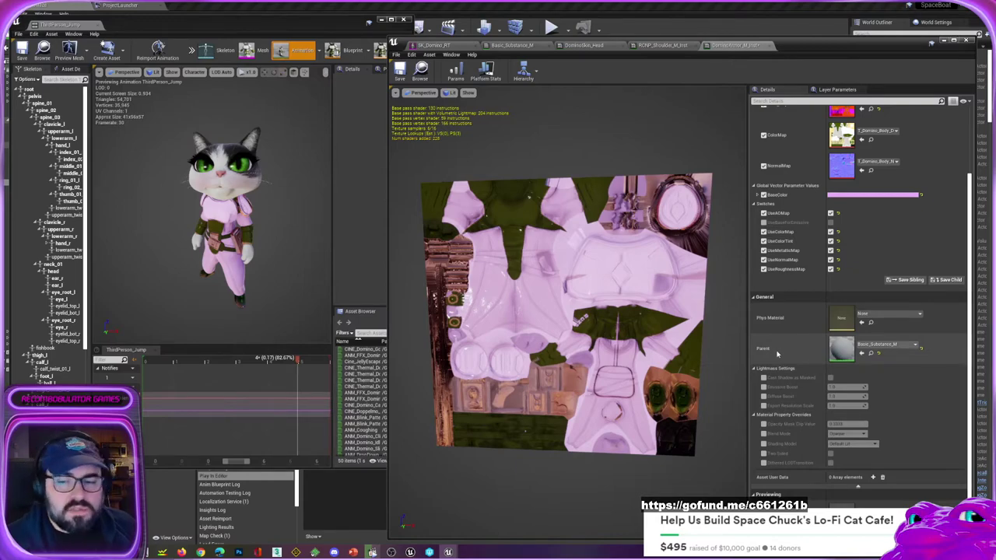
left_click_drag(638, 335, 599, 321)
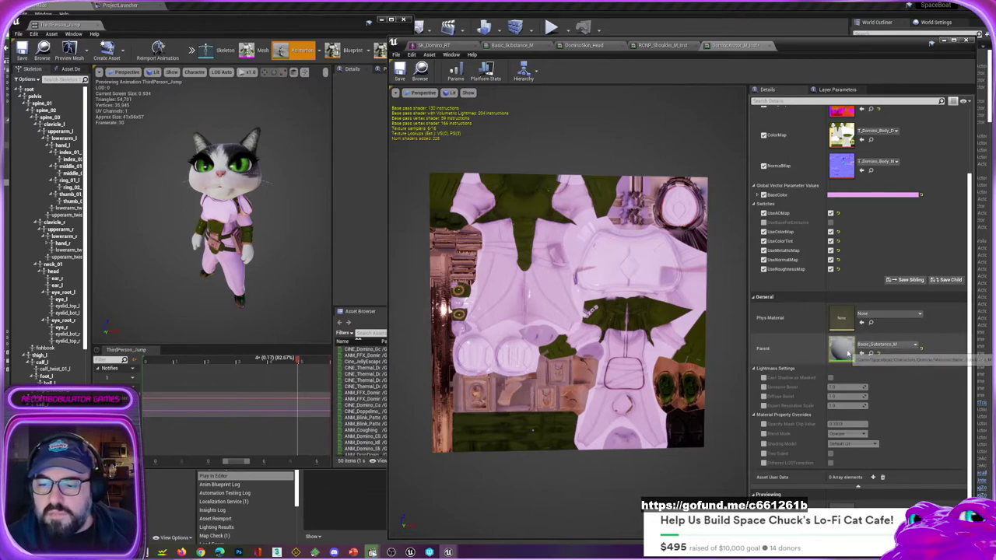
Step: Open the armour instance's parent material, Basic_Substance_M, and maximize its window to show the node graph
double_click(849, 352)
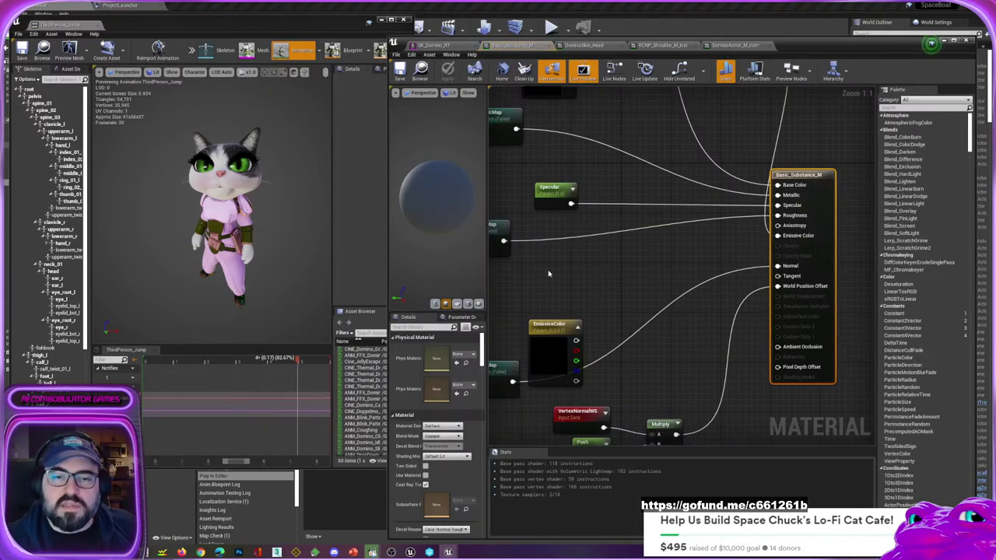
scroll(696, 268, "down", 3)
scroll(699, 271, "down", 3)
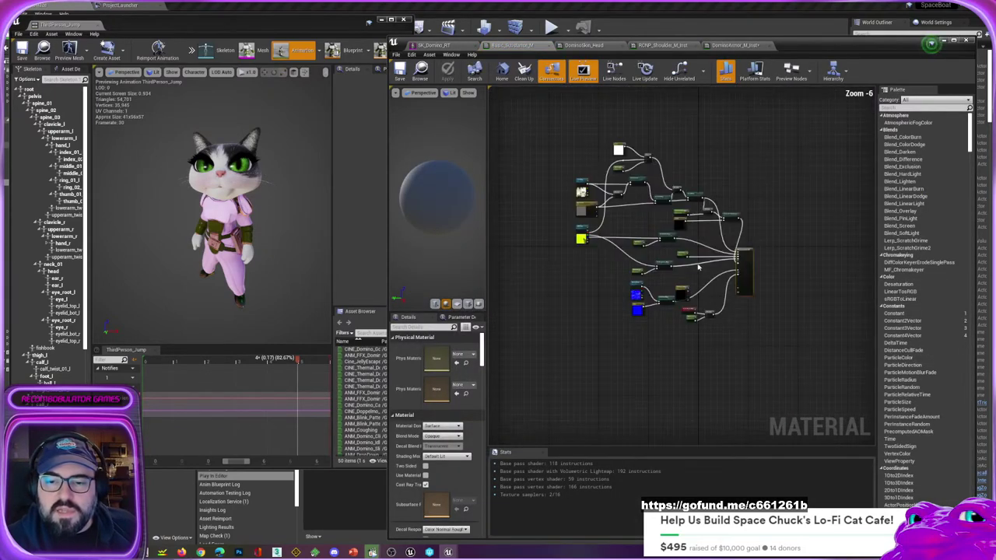
scroll(603, 203, "up", 2)
double_click(798, 48)
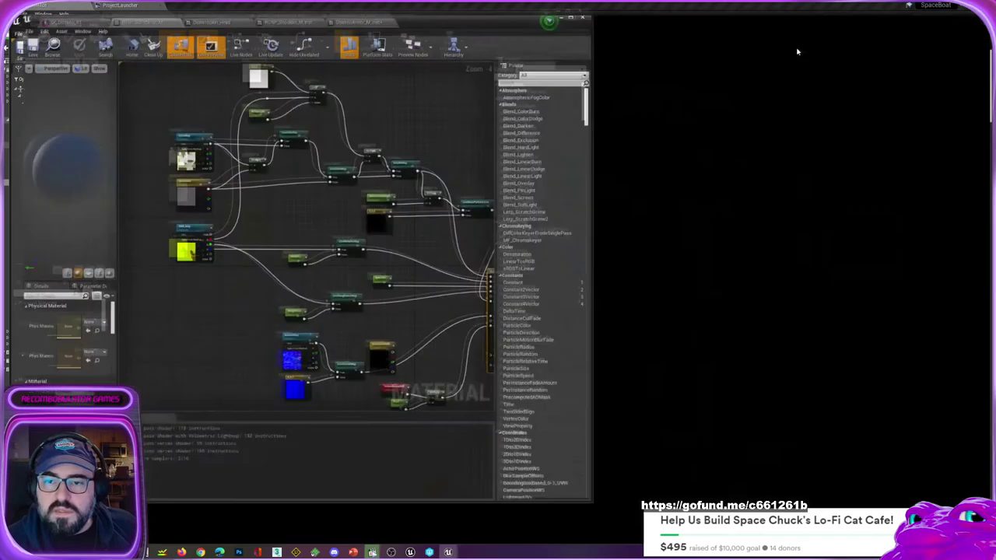
right_click_drag(183, 234, 255, 300)
scroll(417, 253, "up", 1)
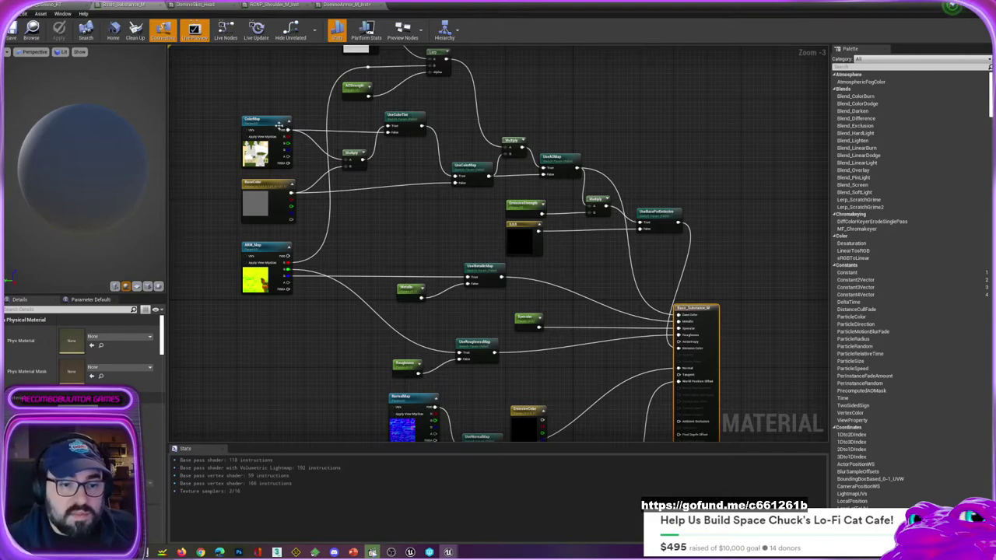
Step: Examine how the ColorMap, BaseColor, ARM_Map and NormalMap nodes feed the Basic_Substance_M material output
left_click(277, 138)
scroll(276, 138, "up", 3)
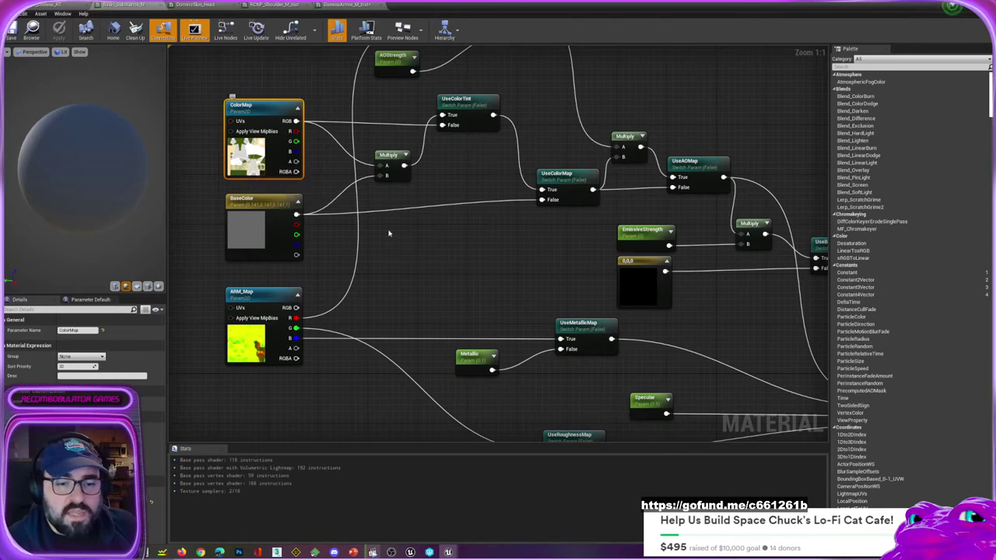
scroll(238, 160, "down", 2)
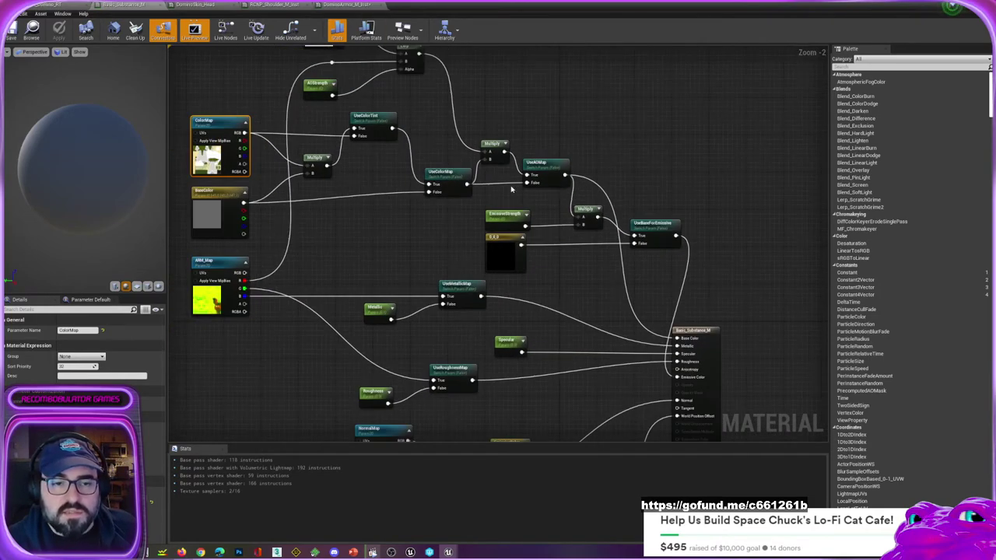
scroll(489, 221, "down", 2)
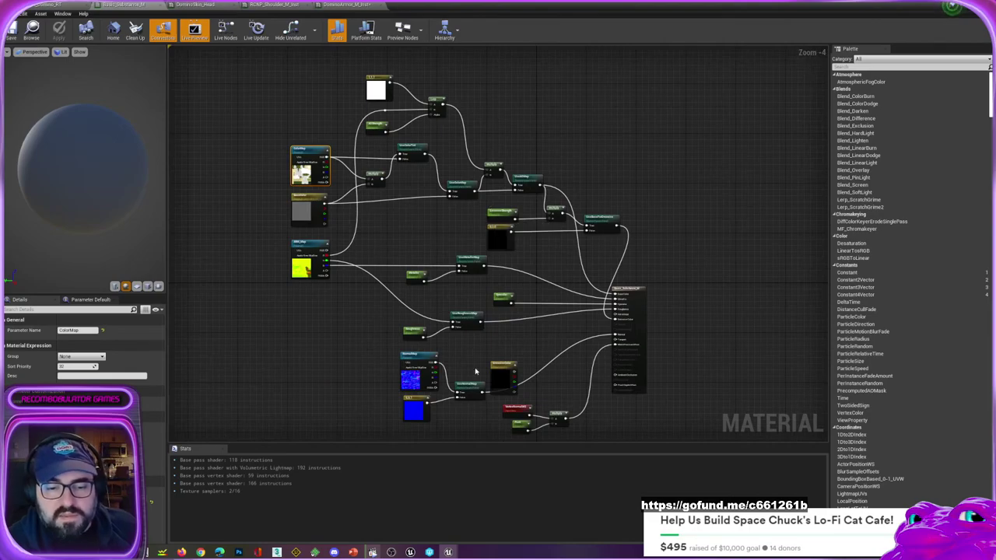
right_click_drag(473, 374, 465, 282)
scroll(468, 284, "up", 4)
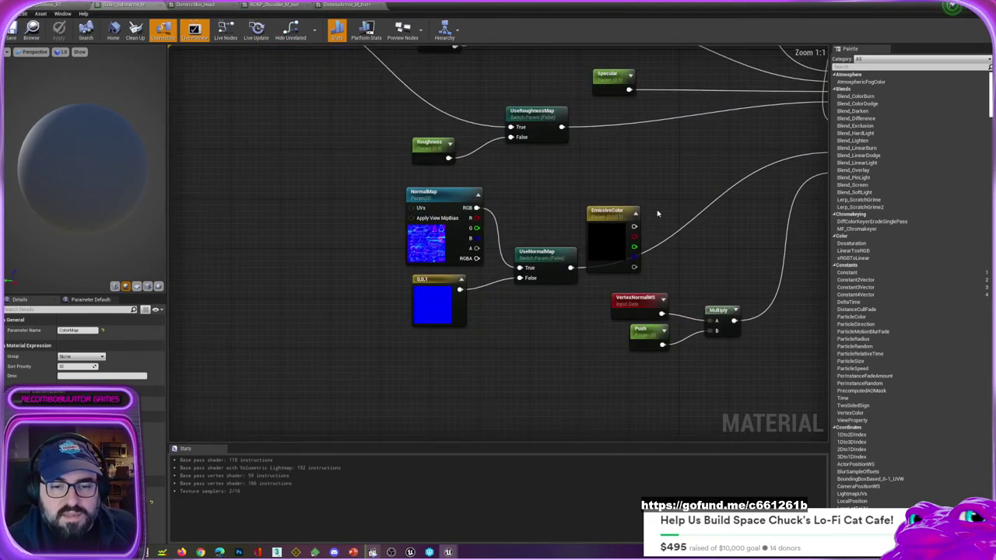
scroll(661, 212, "down", 2)
right_click_drag(667, 147, 505, 214)
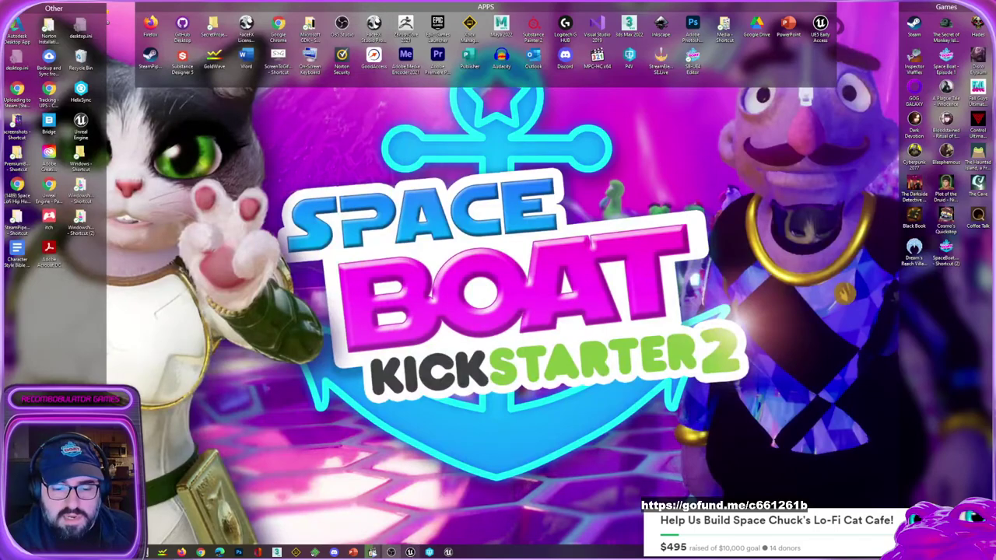
Step: Switch to the StreamVid1 project in Unreal Editor and frame the ThirdPersonCharacter and its camera in the level view
mouse_move(372, 552)
left_click(410, 513)
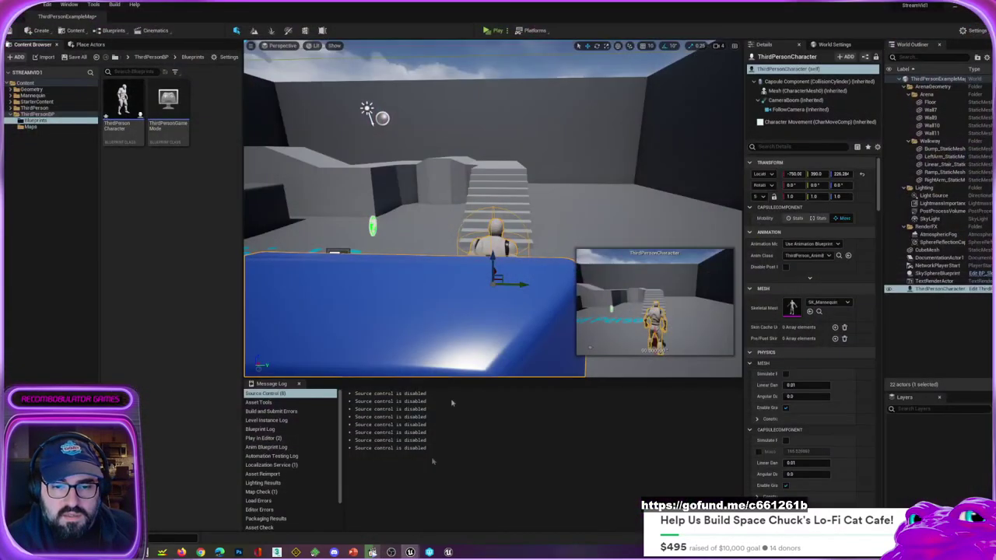
middle_click_drag(507, 258, 485, 243)
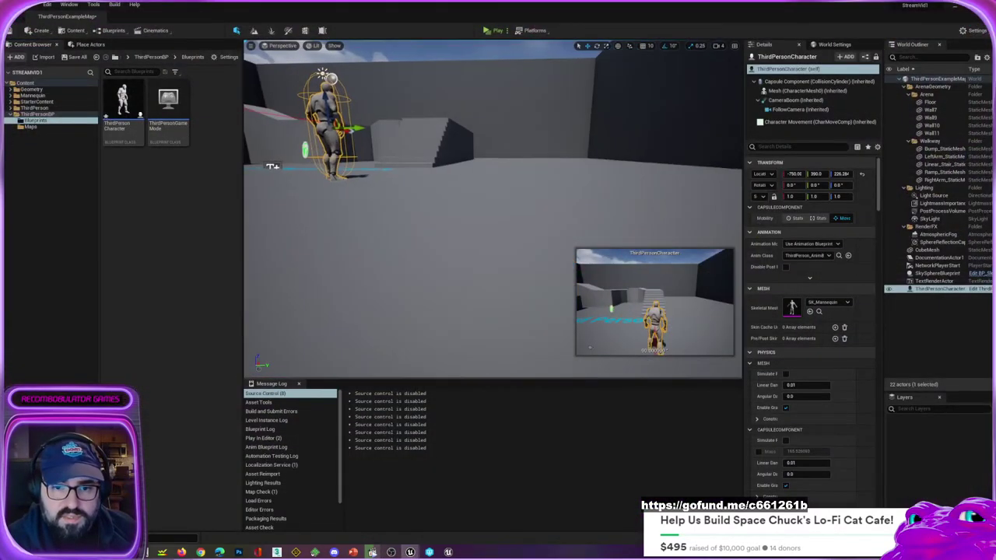
scroll(485, 243, "down", 5)
right_click_drag(464, 250, 421, 183)
key("w")
right_click_drag(461, 216, 478, 234)
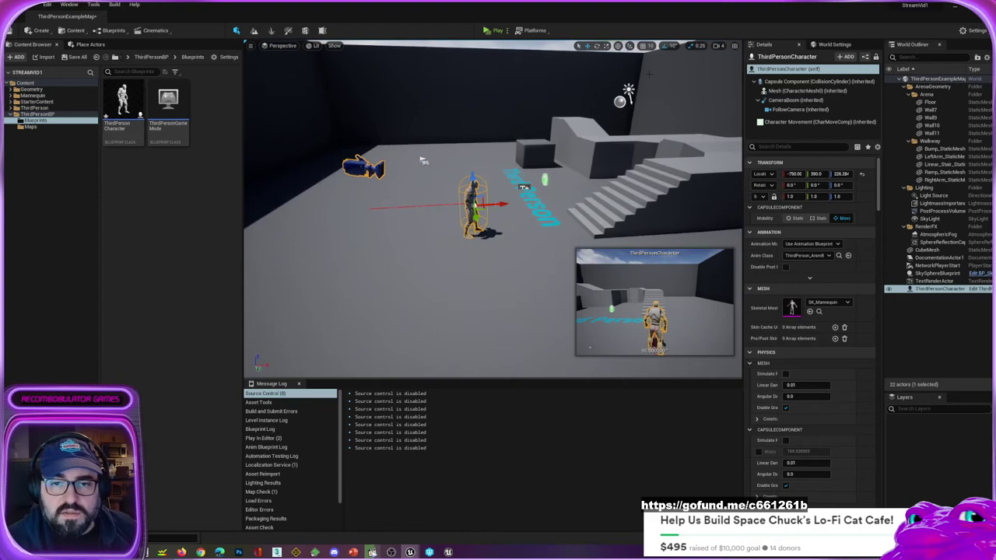
Step: Play ThirdPersonExampleMap in a preview window and run the mannequin around the arena to test its movement
left_click(488, 31)
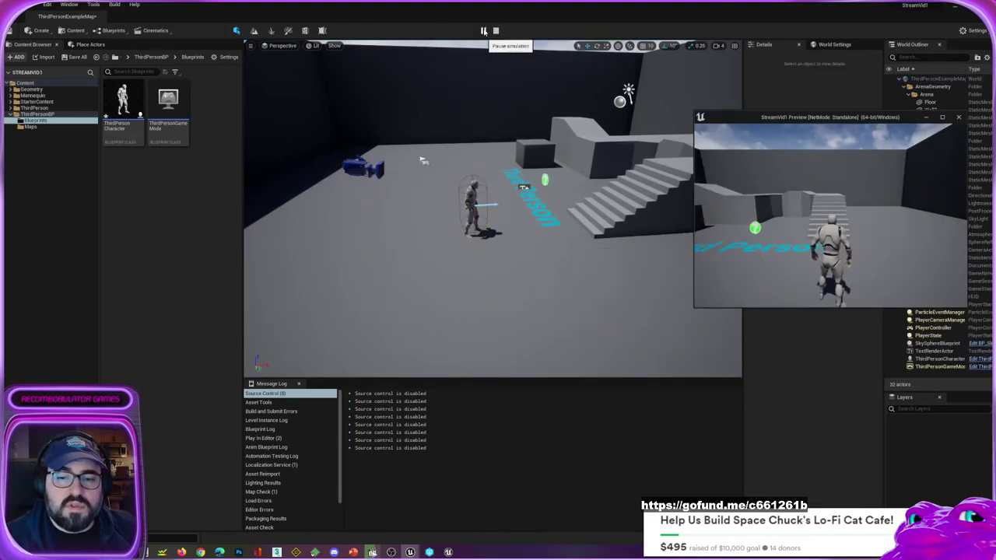
left_click(873, 288)
key("w")
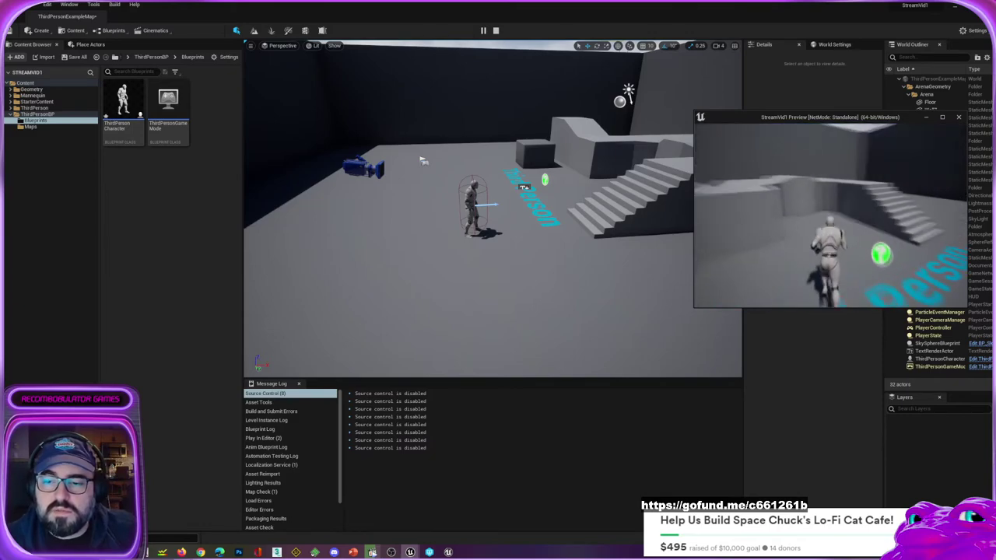
key("d")
key("s")
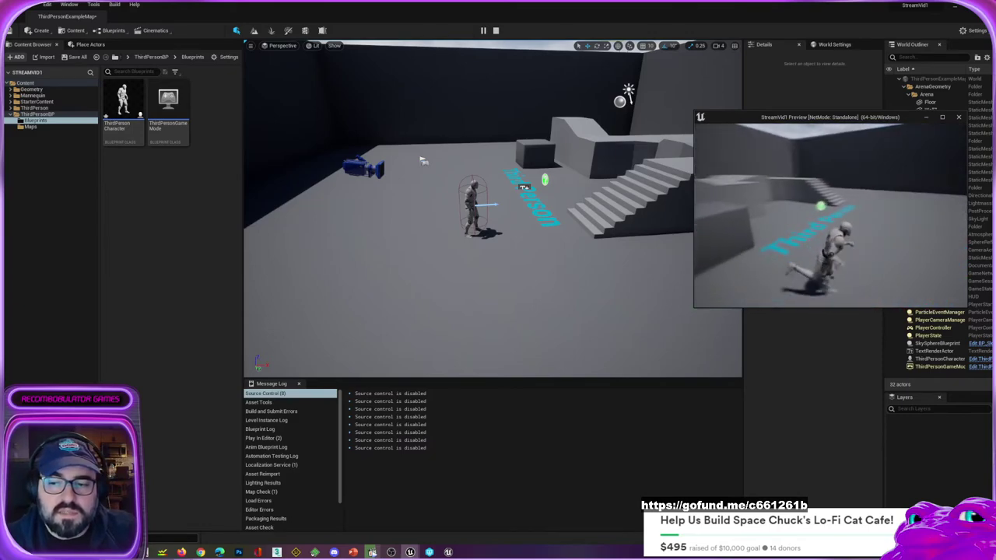
key("a")
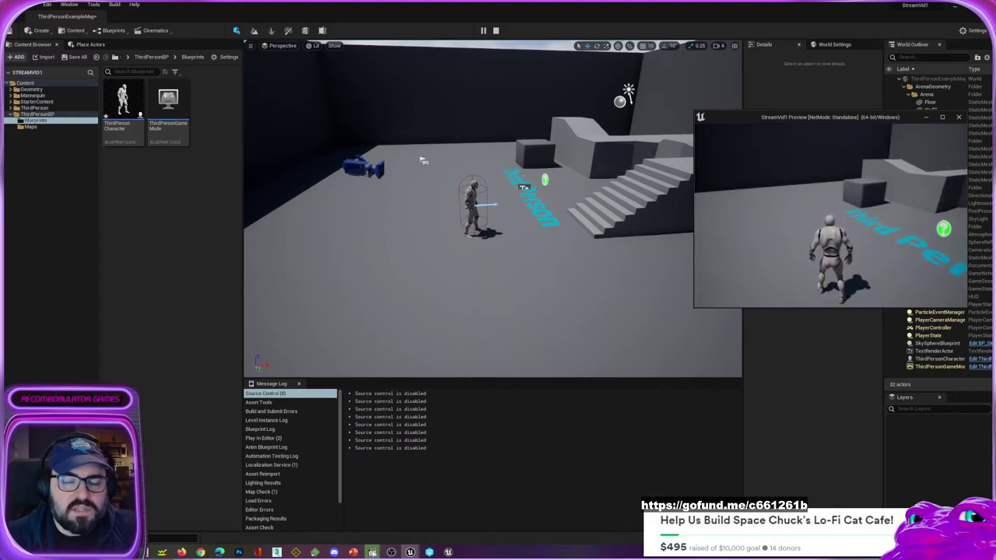
key("s")
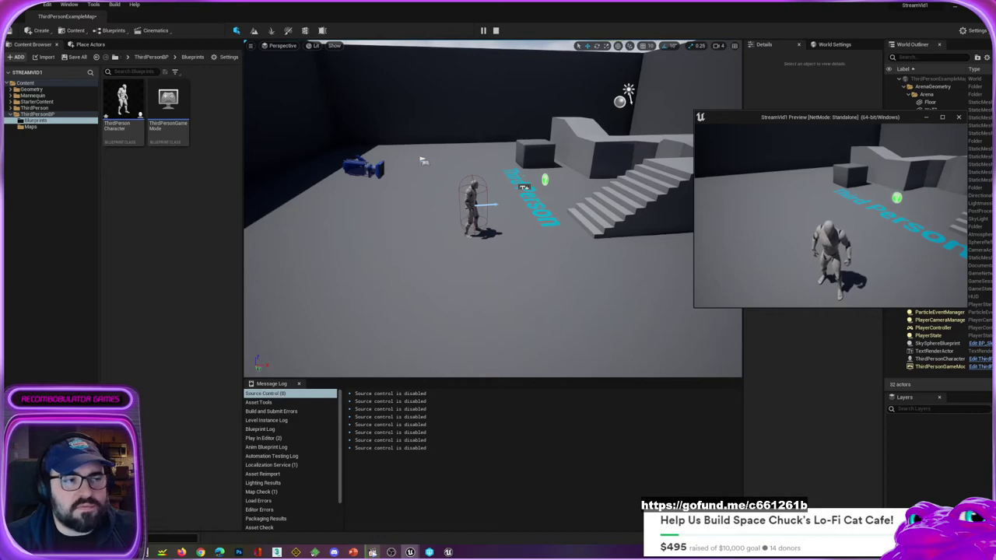
key("w")
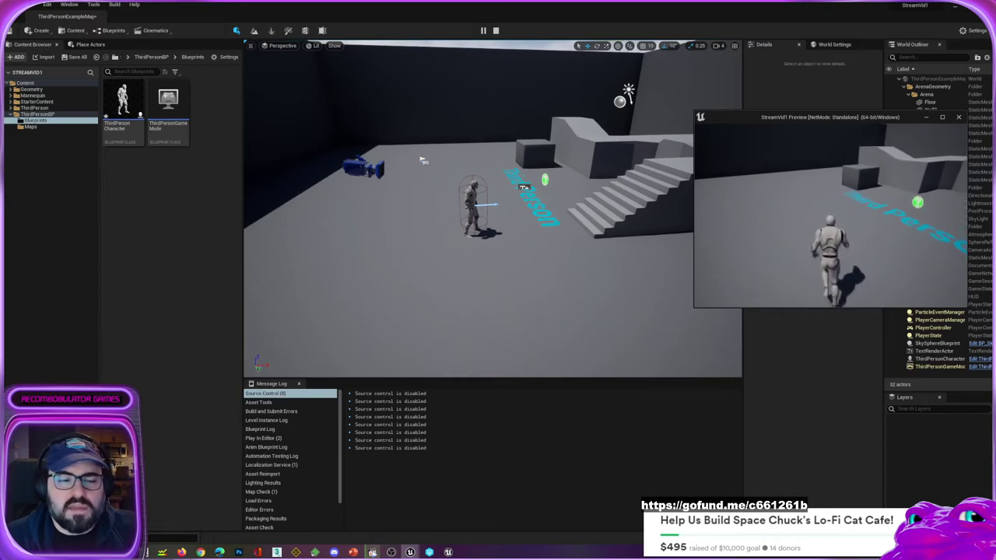
key("w")
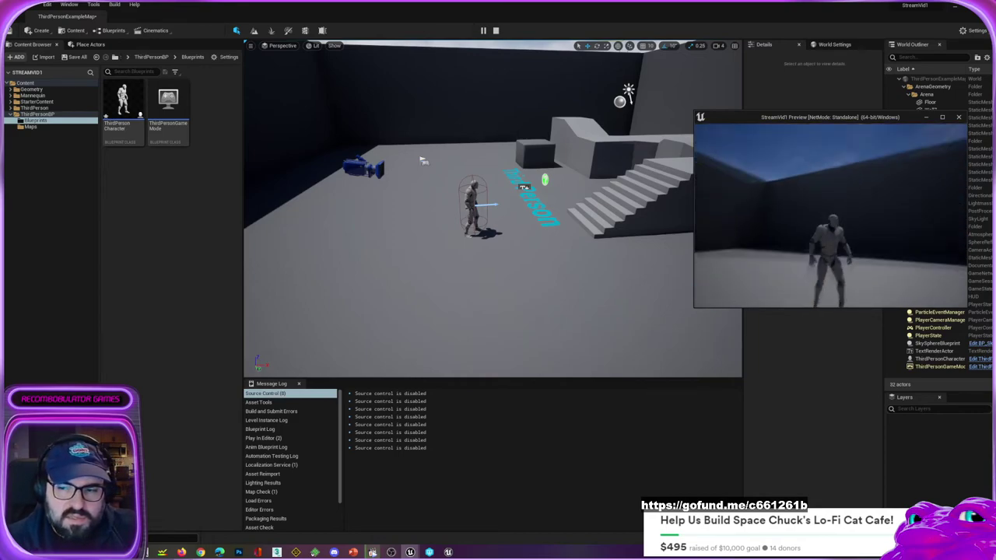
key("w")
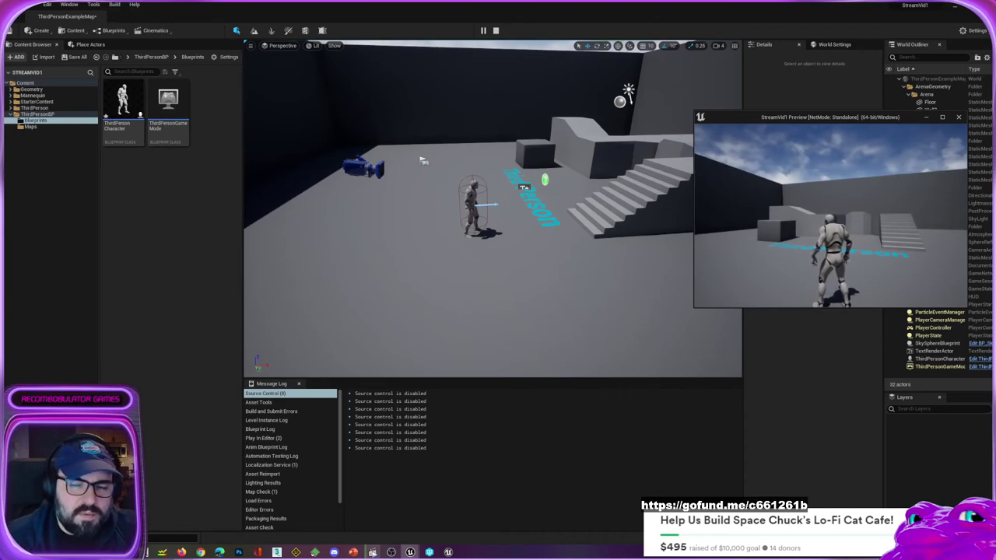
key("w")
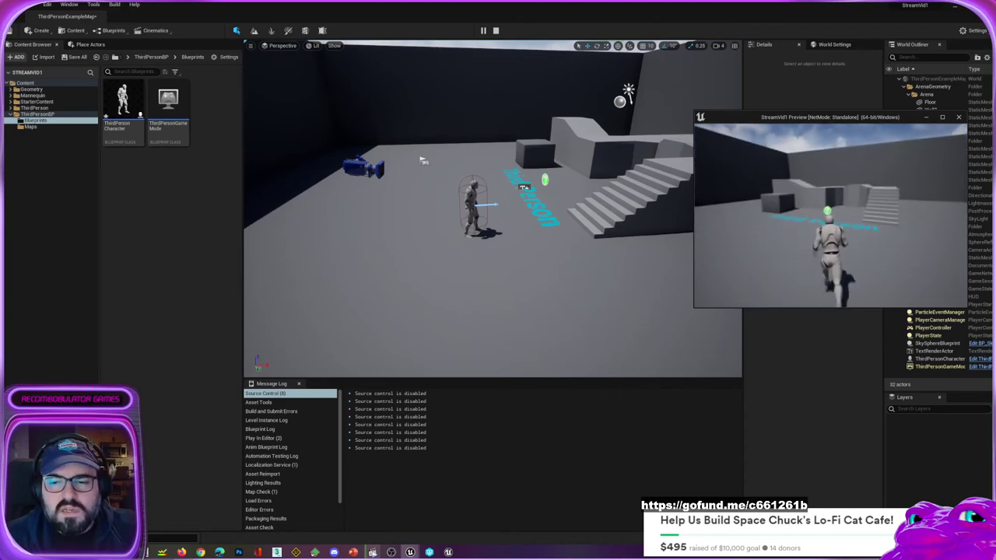
key("w")
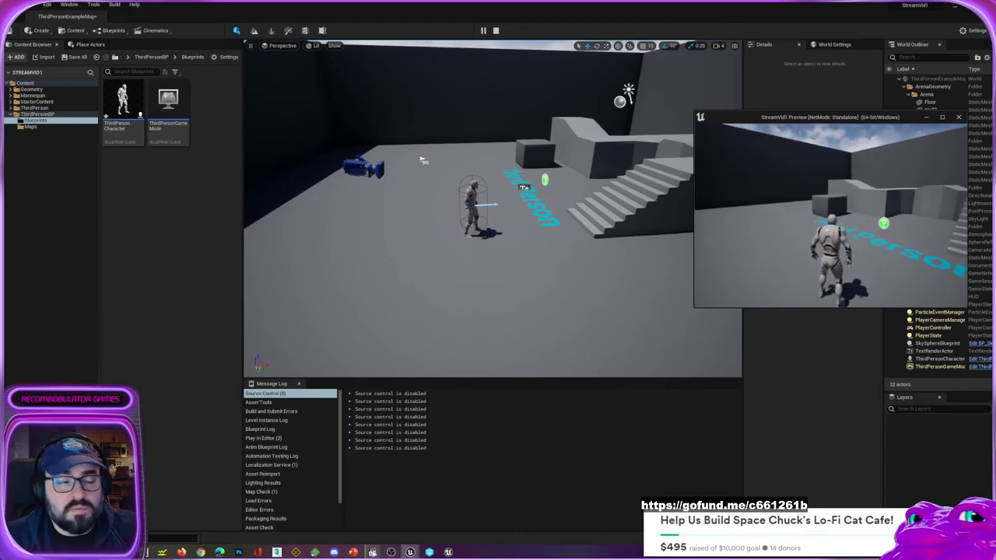
key("w")
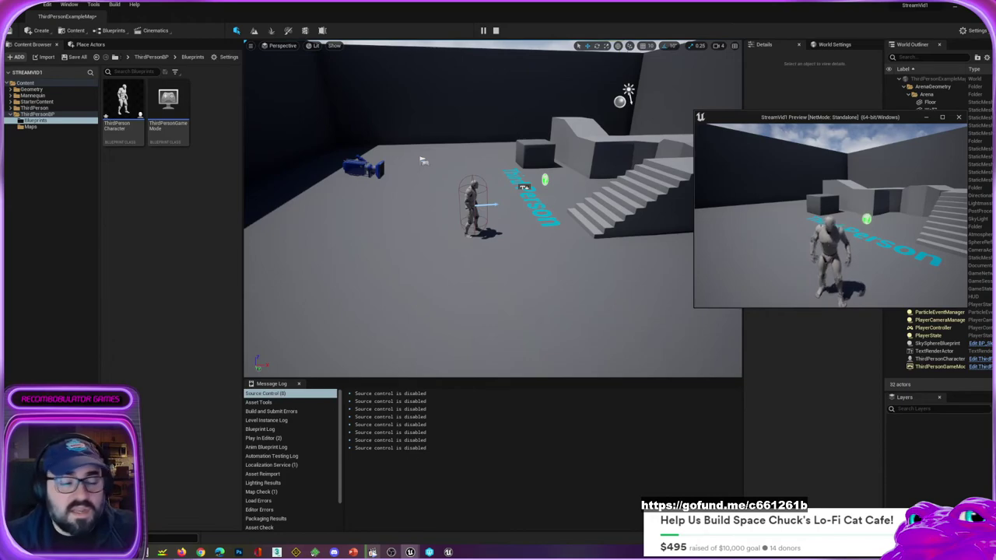
Step: Move the mannequin forward, backward and sideways near the ThirdPerson floor text in the running preview to check its directional movement
key("w")
key("w")
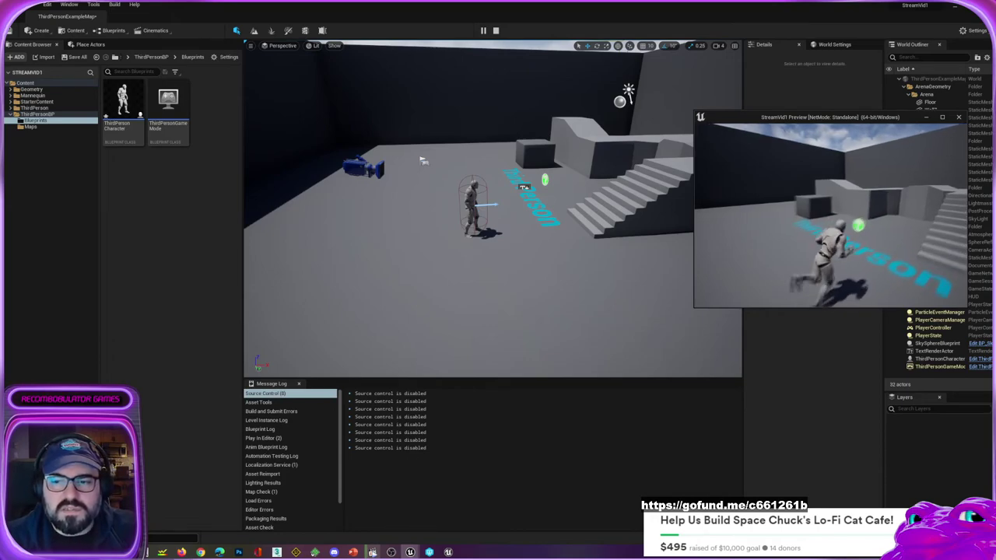
key("s")
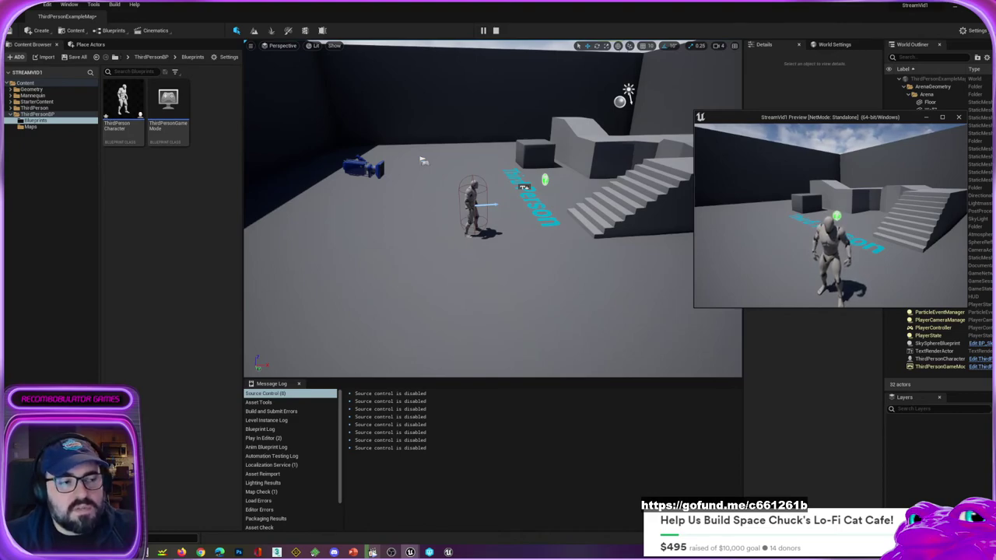
key("w")
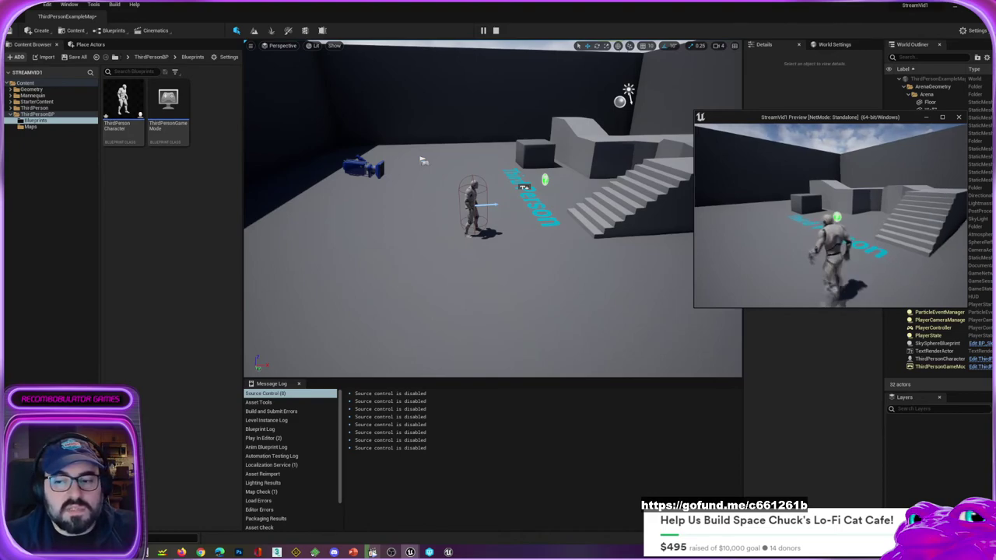
key("a")
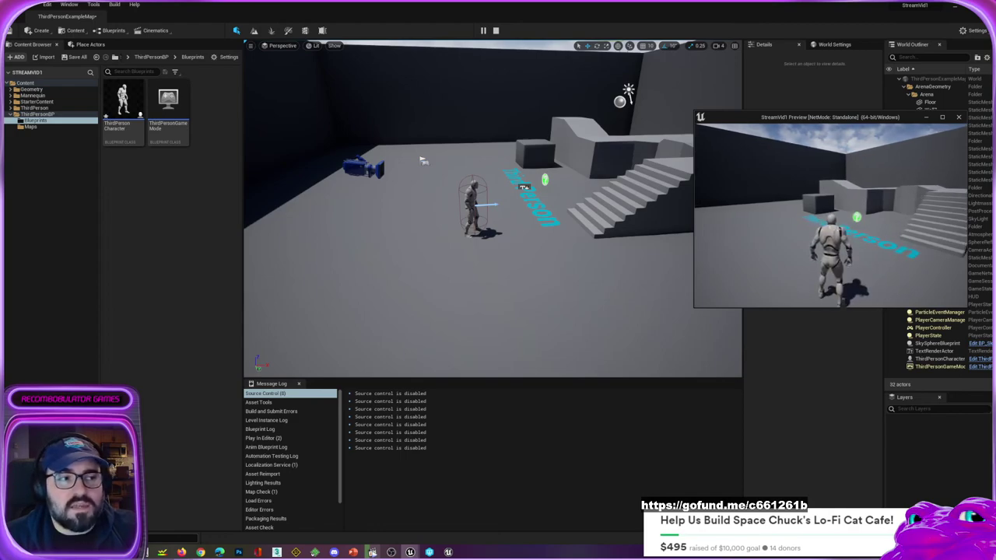
key("w")
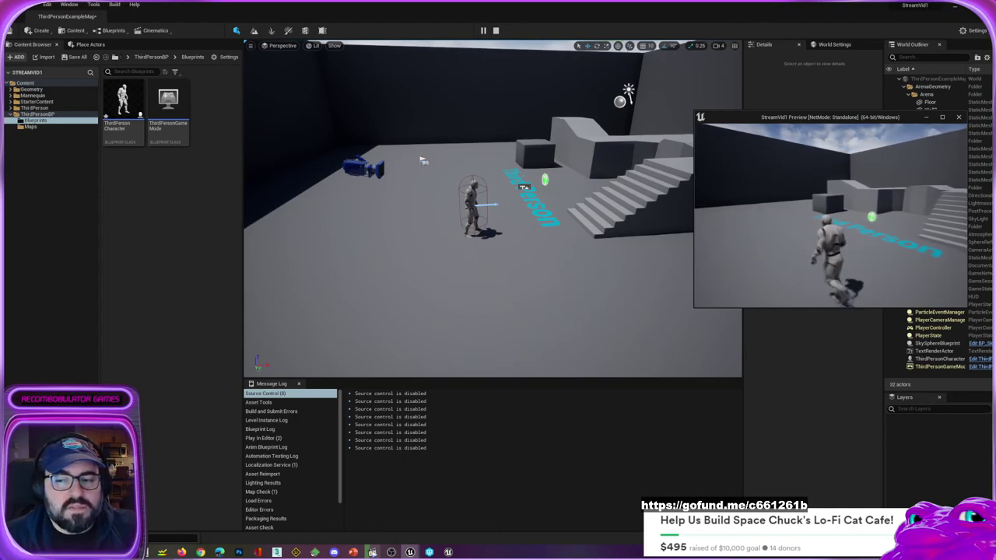
key("d")
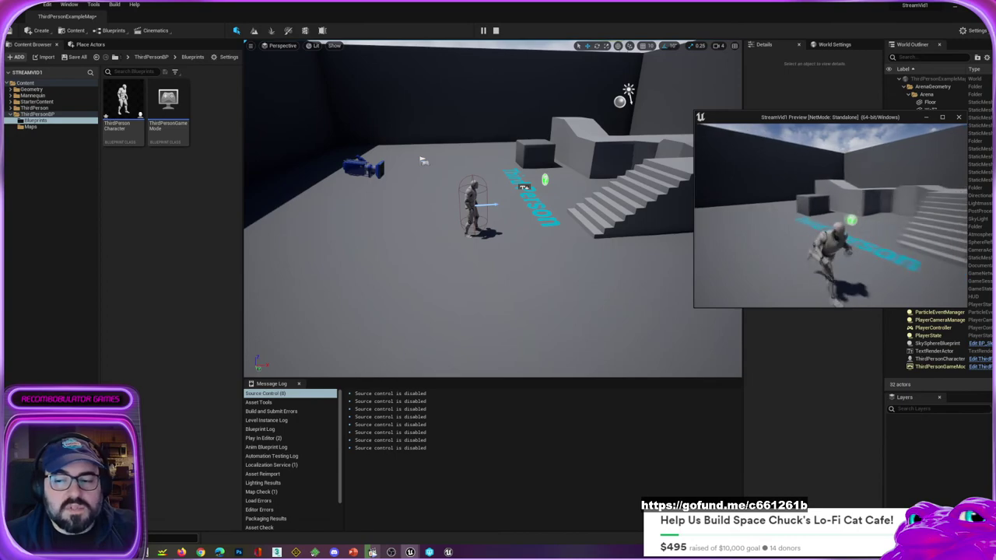
key("w")
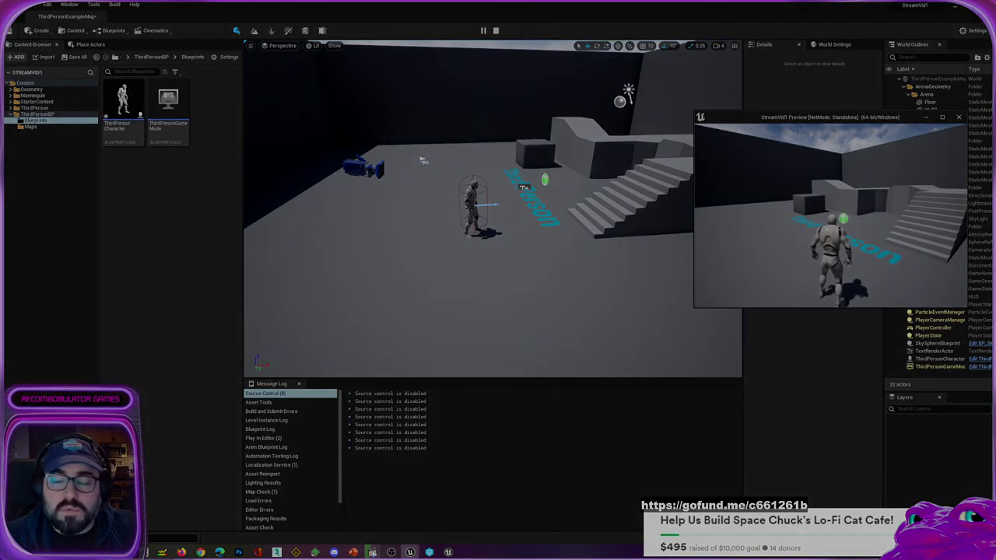